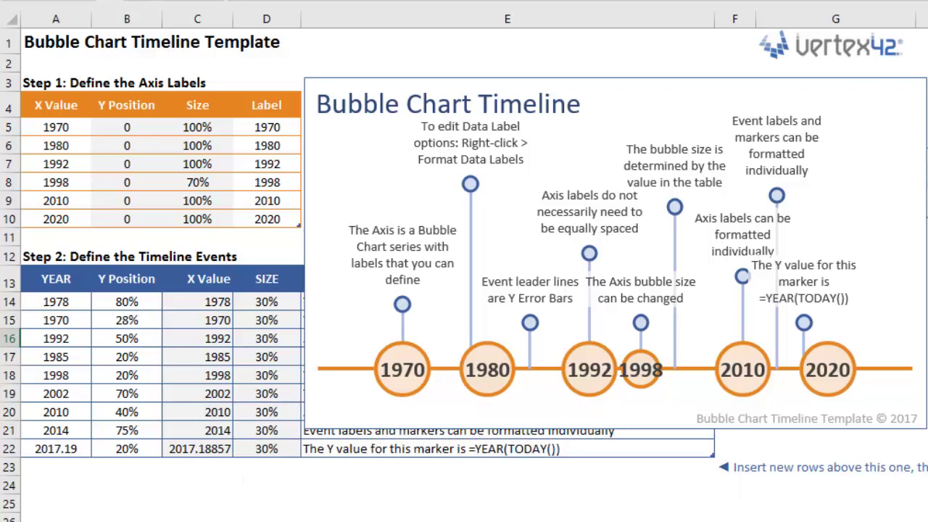
- Change the axis years in A7 and A8 to 1990 and 2000
double_click(84, 164)
key("Return")
type("20")
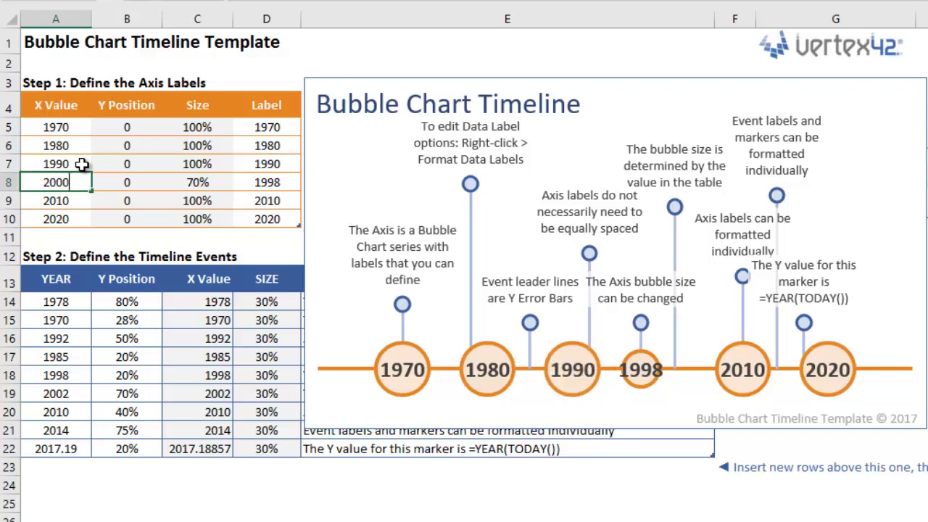
type("00")
key("Return")
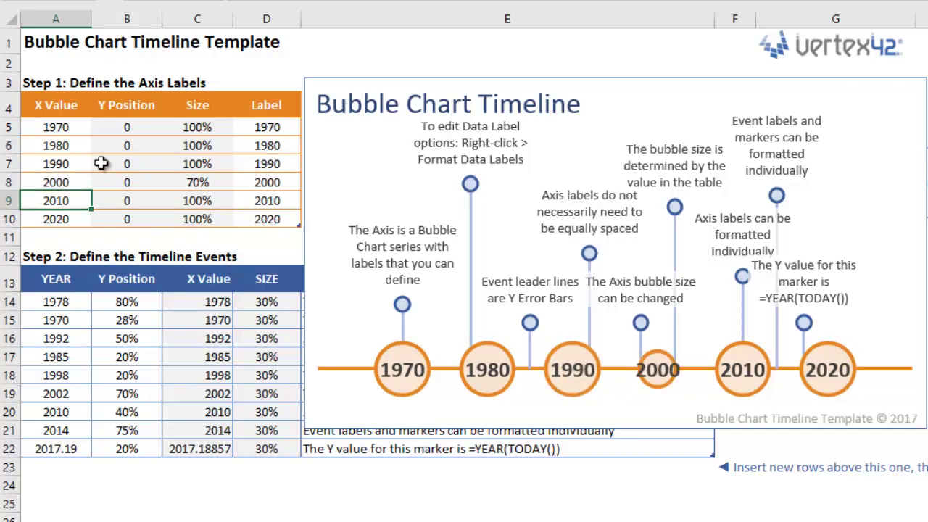
- Relabel the 2000 axis year as Y2K in D8
left_click(288, 181)
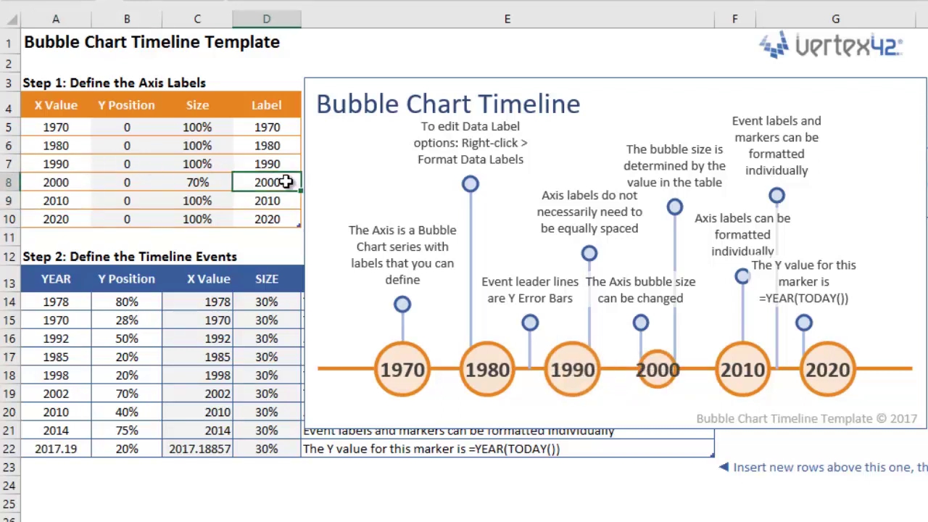
double_click(288, 181)
type("Y2K")
key("Return")
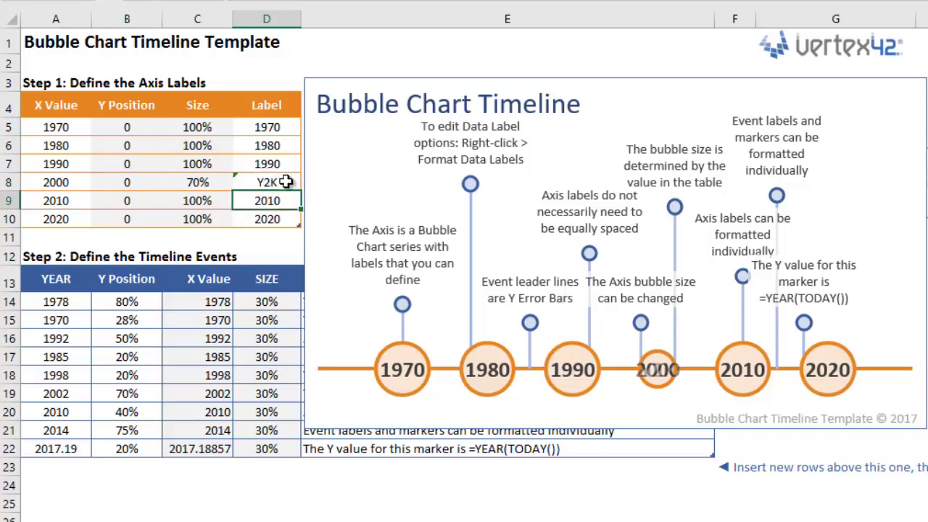
- Set the 1980, 2000 and 2020 bubble sizes in C6, C8 and C10 to 75%
left_click(223, 146)
type("75")
key("Return")
key("Return")
type("75")
key("Return")
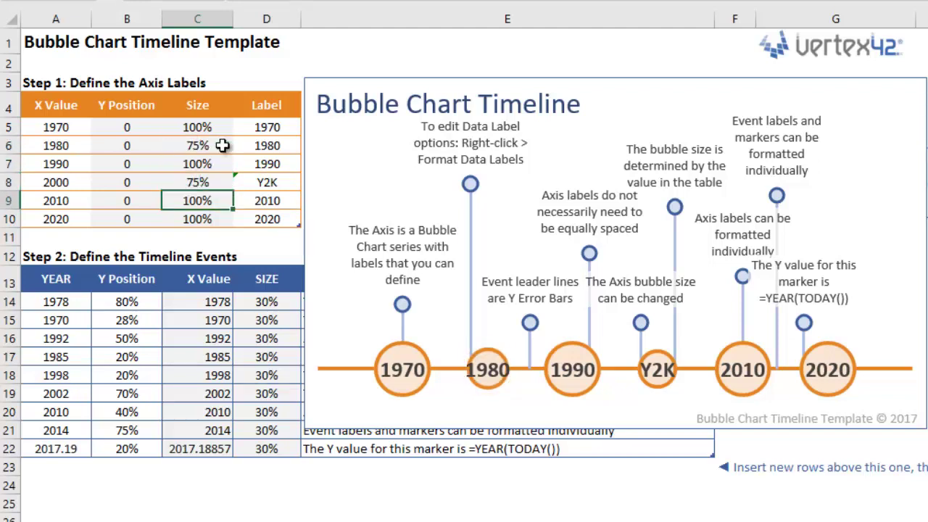
key("Return")
type("75")
key("ctrl+Return")
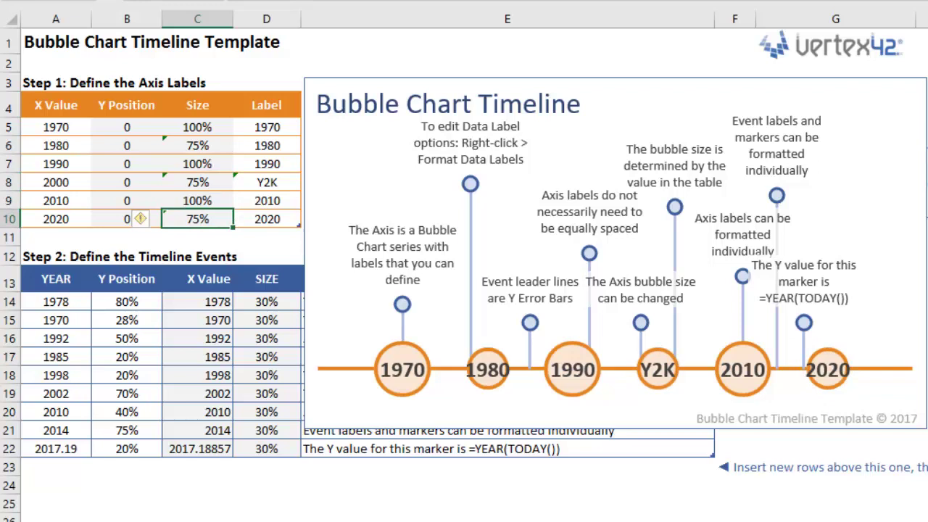
- Raise the 1980, Y2K and 2020 bubbles by setting B6, B8 and B10 to 0.1
left_click(149, 147)
type(".1")
key("Return")
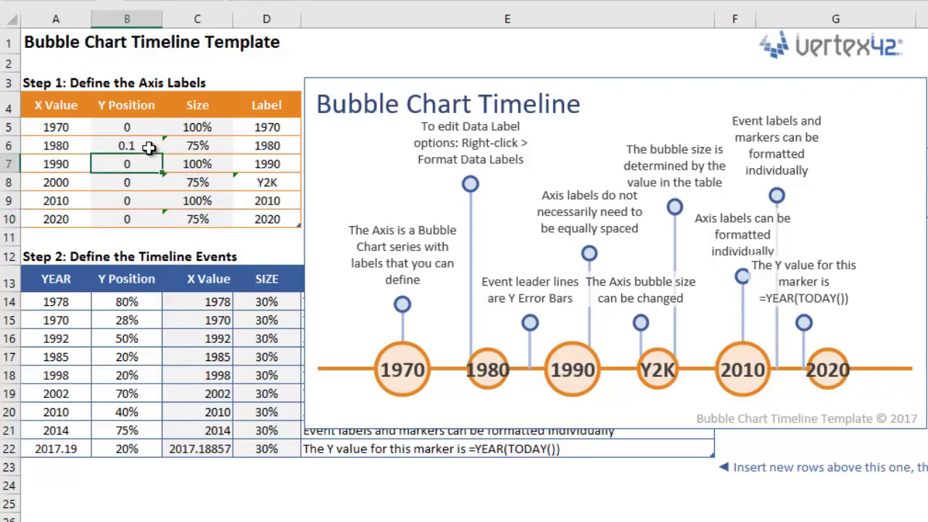
key("Return")
type(".1")
key("Return")
key("Return")
type(".1")
key("Return")
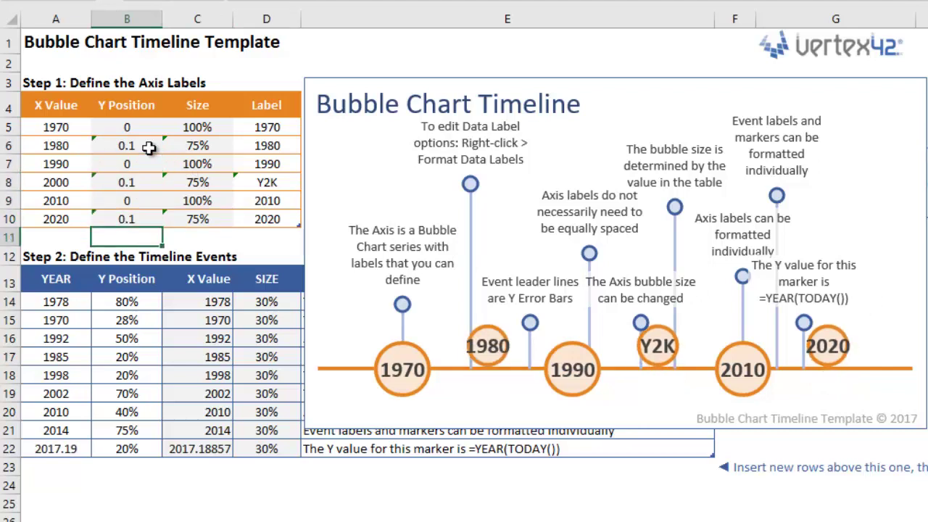
left_click(83, 307)
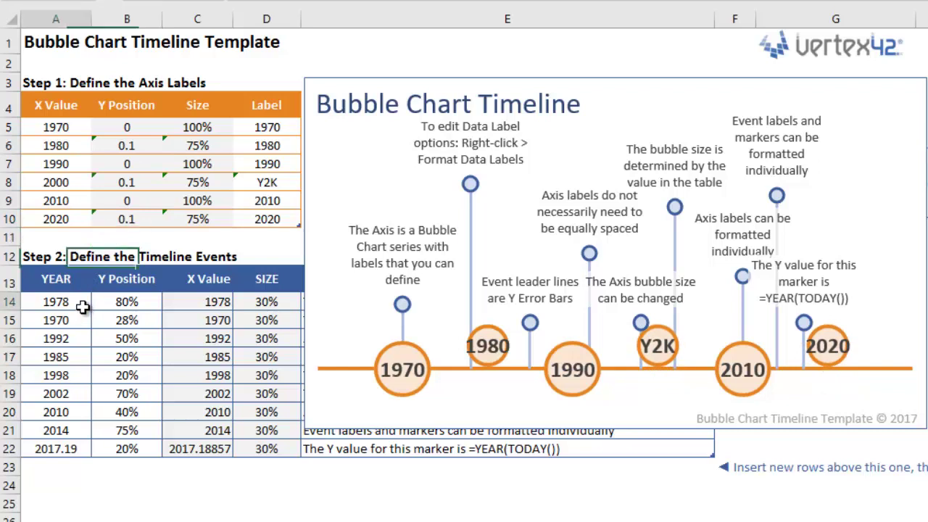
- Change the first event year to 1982 and extend the events table by two rows
type("1982")
key("Return")
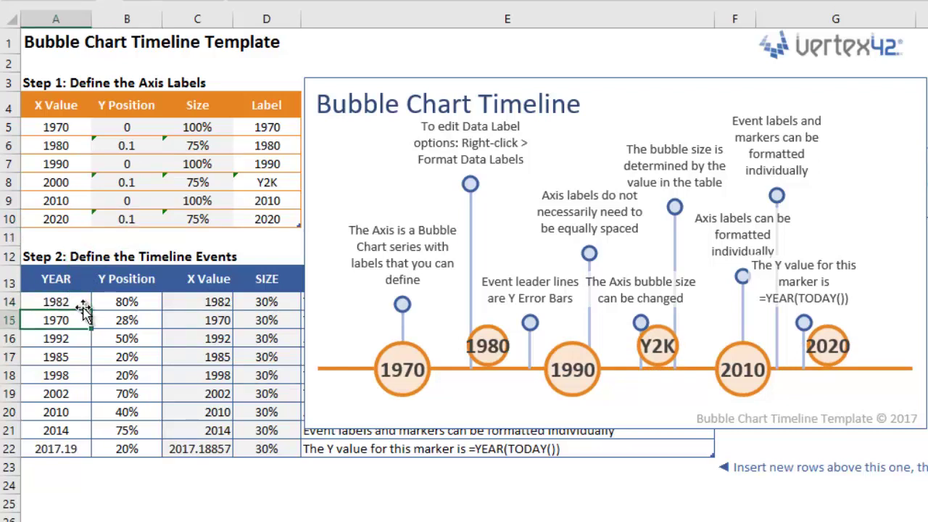
left_click_drag(9, 467, 6, 485)
right_click(6, 484)
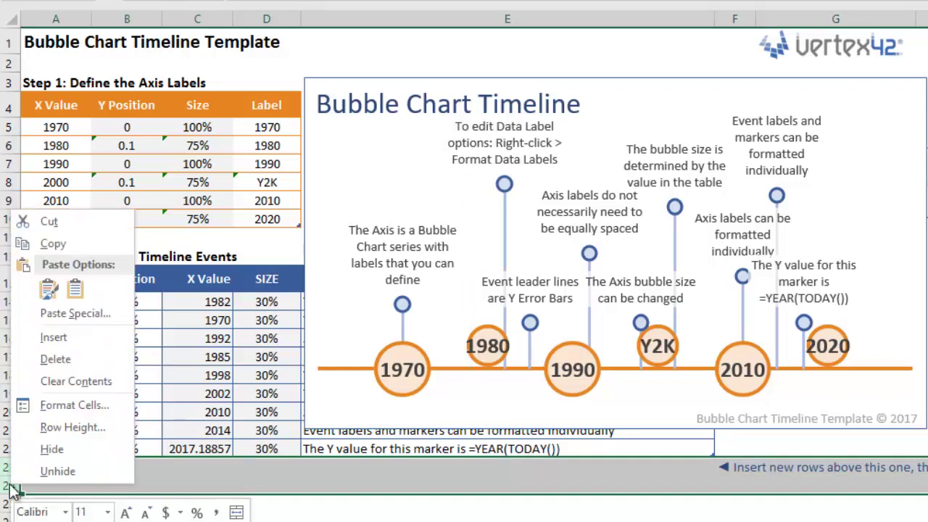
left_click(69, 342)
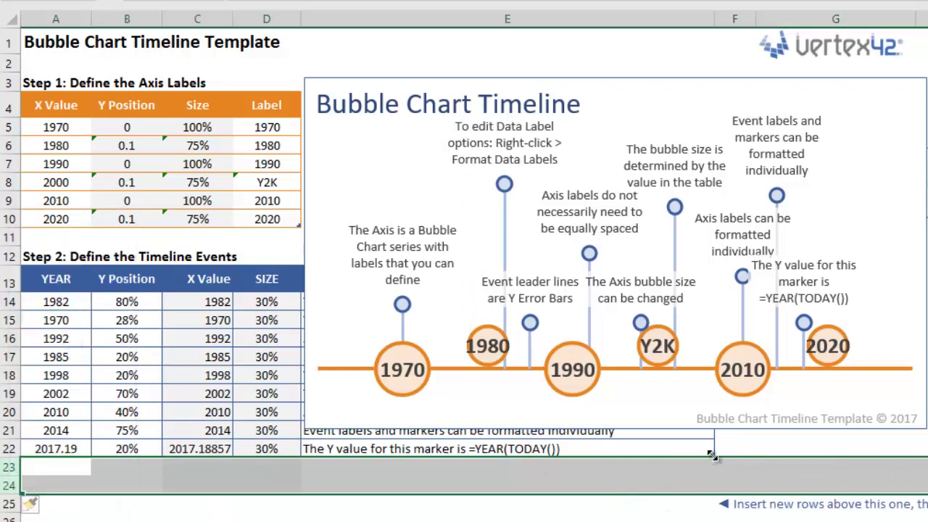
left_click_drag(713, 461, 714, 494)
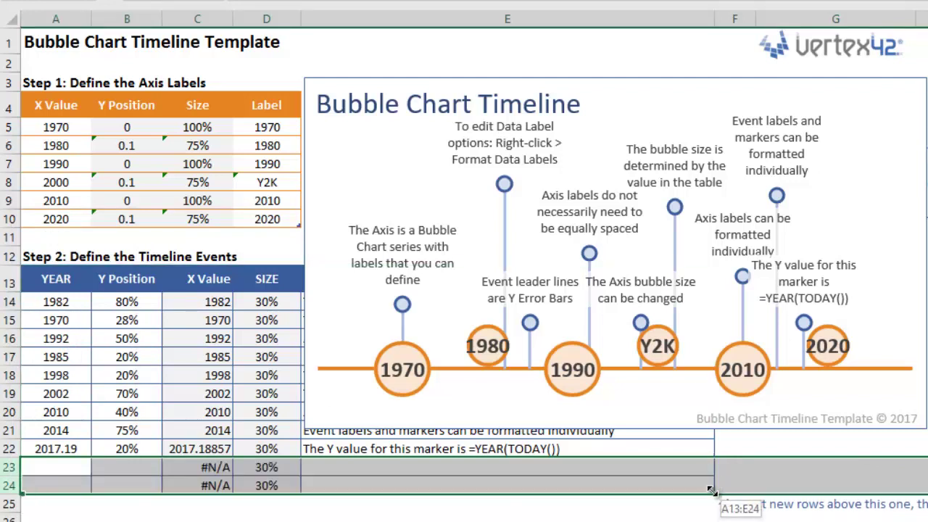
- Add a 1975 event at 60% height labelled New Event
left_click(59, 468)
type("1975")
key("Tab")
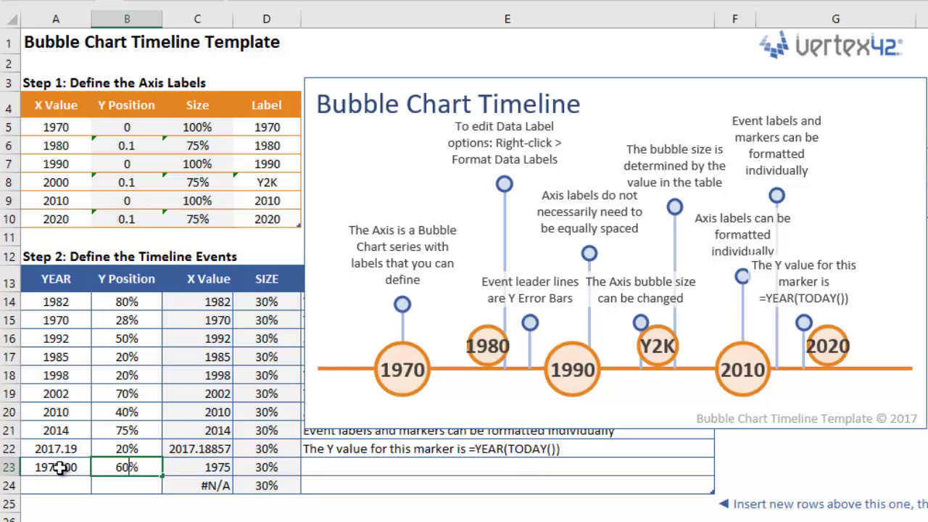
type("60")
key("Tab")
key("Tab")
key("Tab")
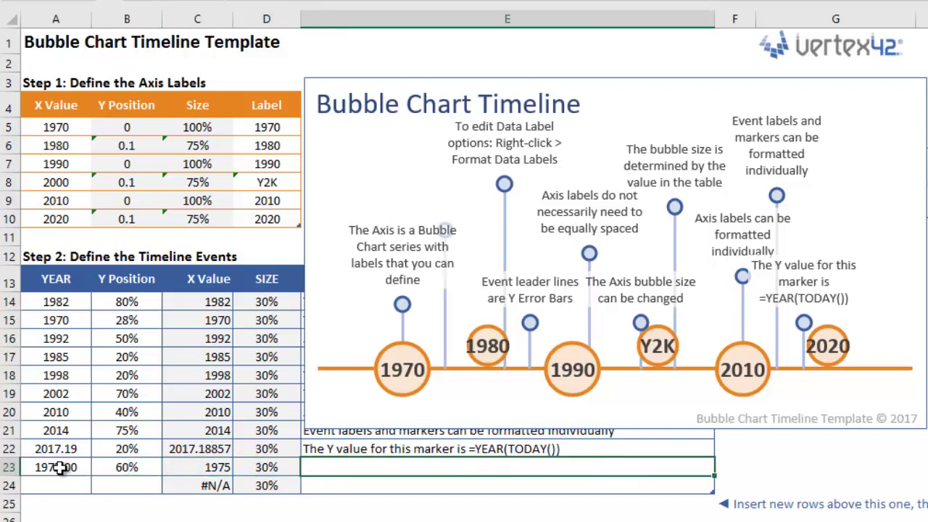
type("New Event")
key("Return")
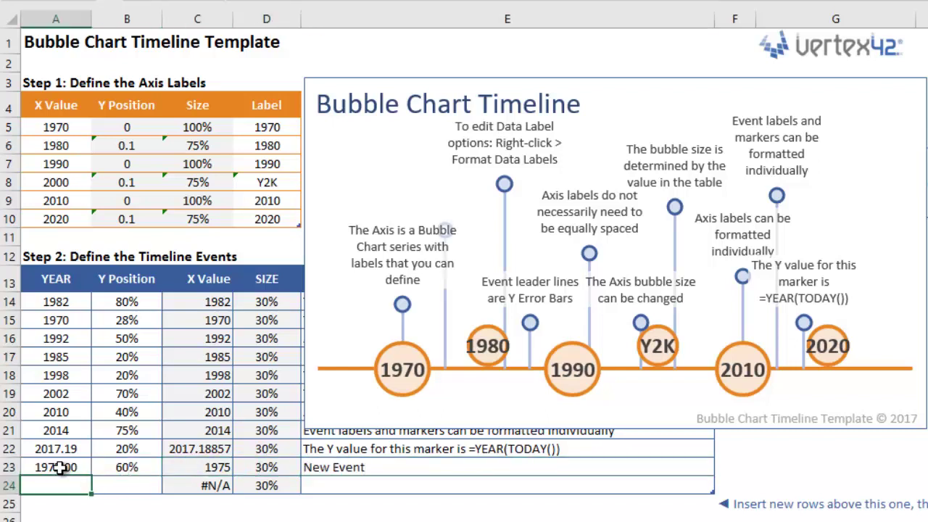
- Insert two rows into the axis table and add 2030 as a new axis year in A11
left_click_drag(9, 238, 13, 251)
right_click(13, 251)
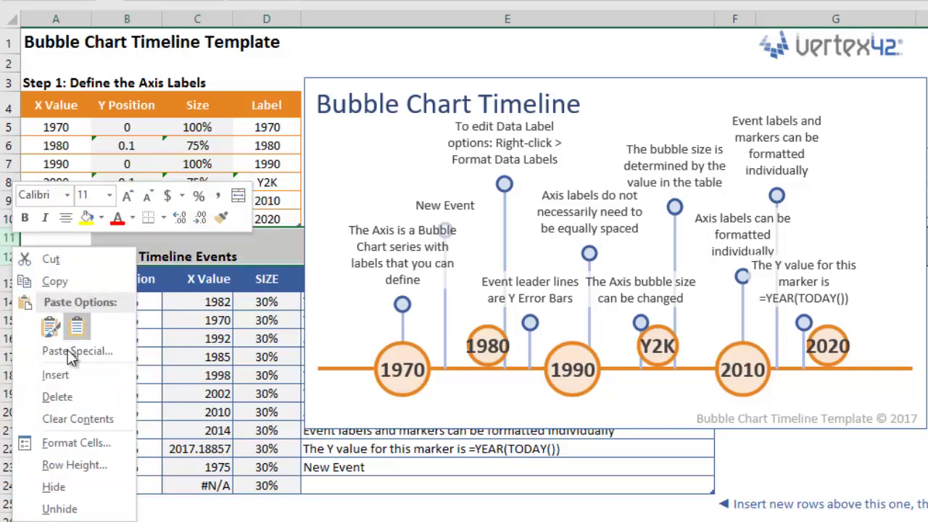
left_click(63, 375)
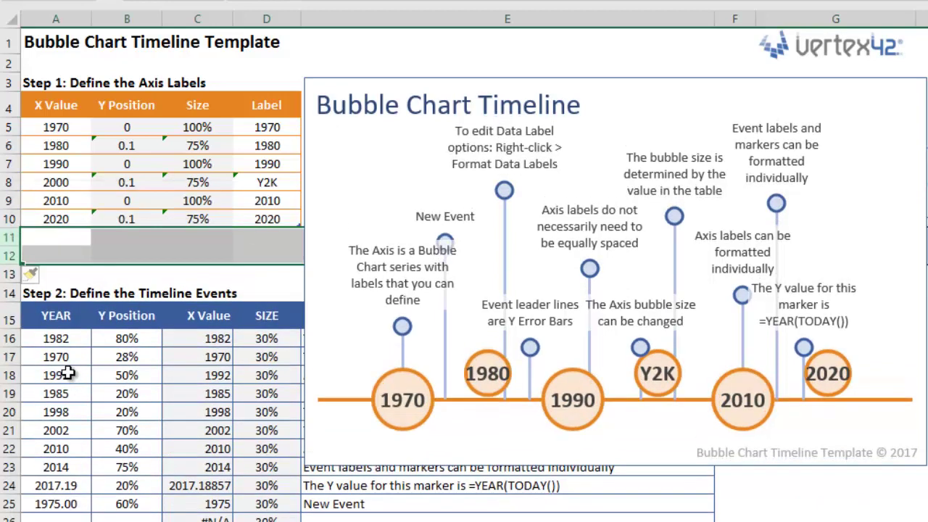
left_click_drag(297, 226, 290, 262)
left_click(61, 237)
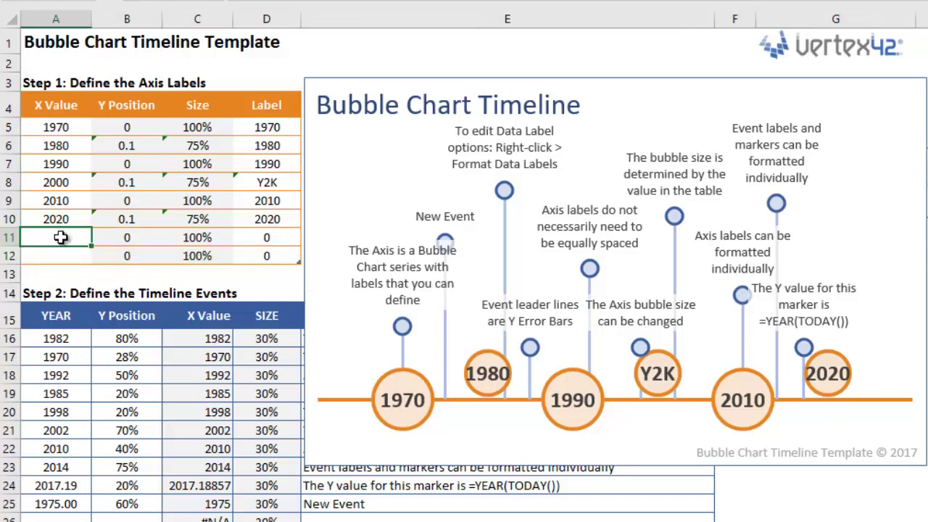
type("2030")
key("Return")
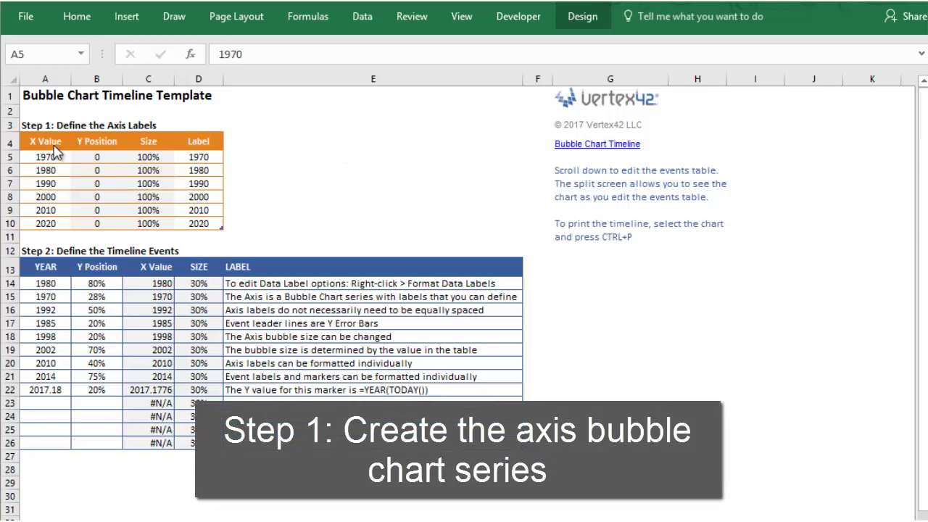
- Select the axis X, Y and size values in A5:C10 of the chartless template
left_click_drag(53, 160, 148, 223)
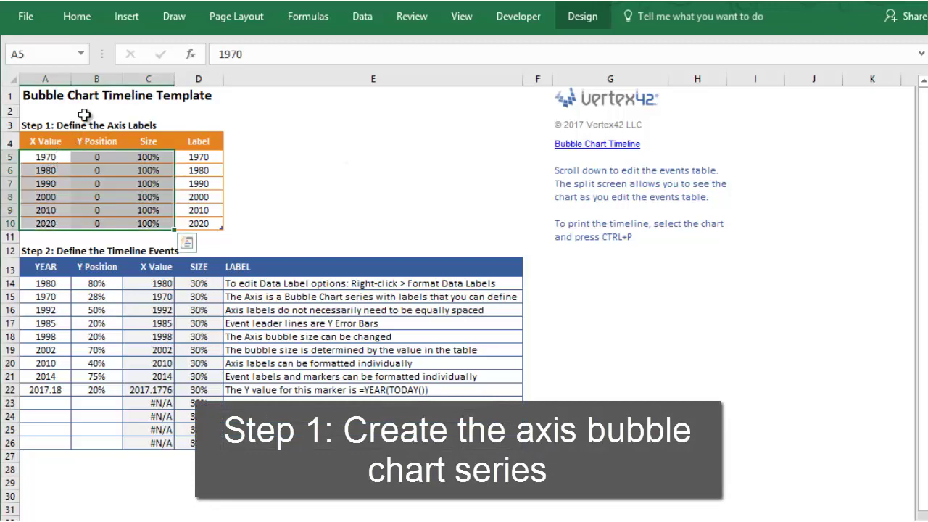
- Insert a bubble chart from the selected axis values
left_click(129, 21)
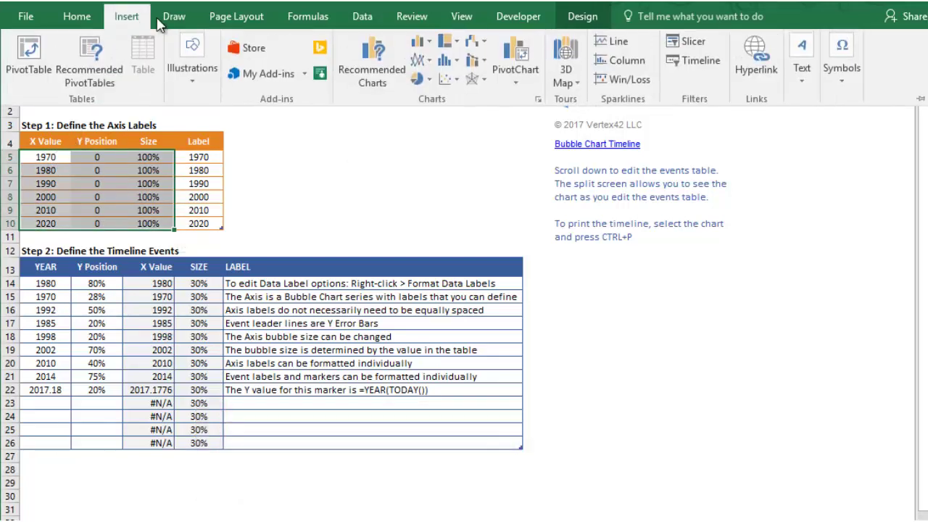
left_click(452, 82)
left_click(460, 176)
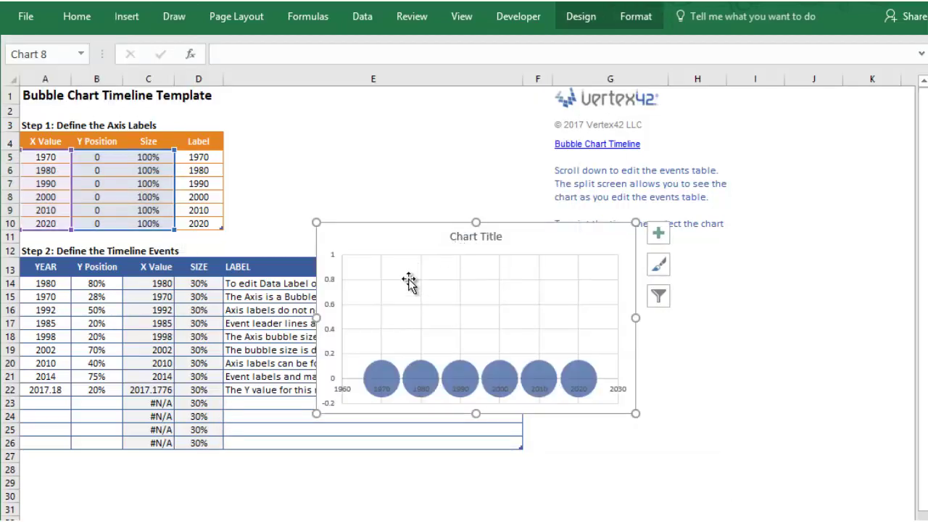
- Give the axis bubbles a solid fill and a solid 2.25 pt outline
right_click(421, 389)
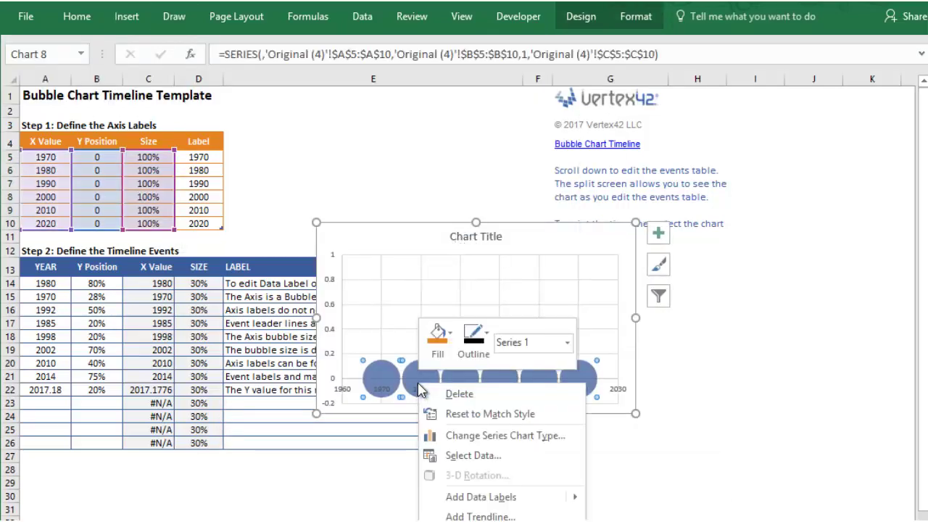
key("Escape")
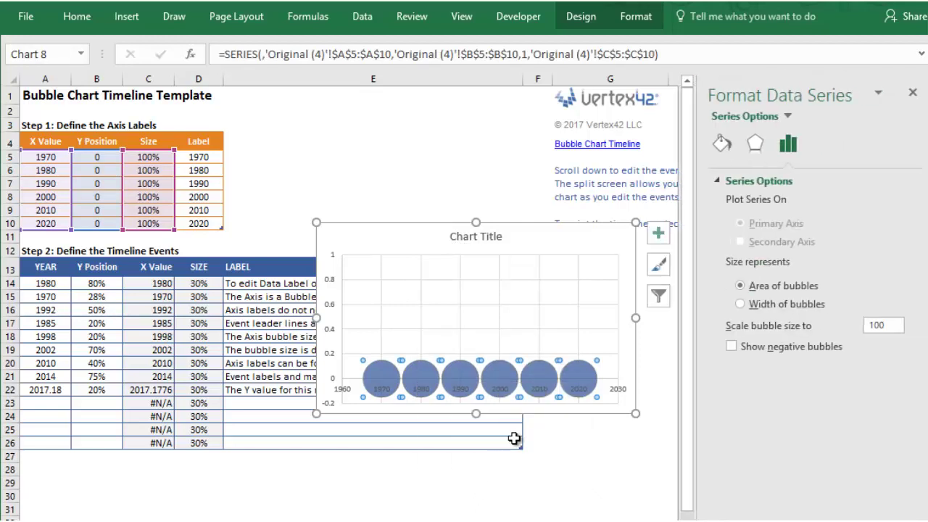
left_click(723, 143)
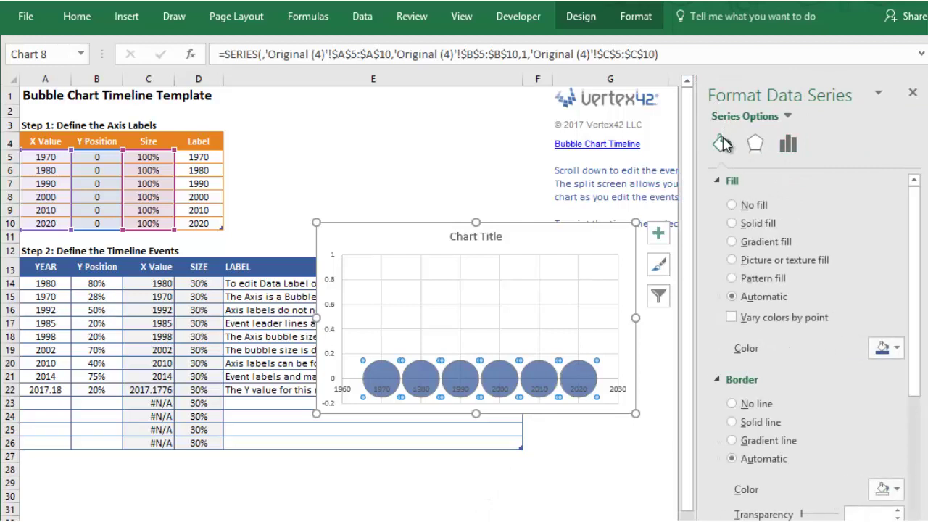
left_click(733, 223)
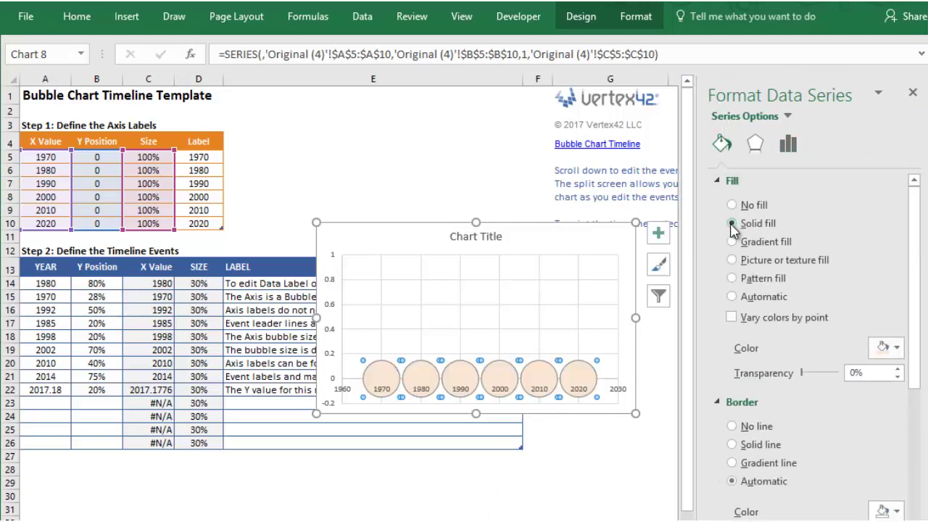
left_click(732, 444)
scroll(914, 329, "down", 2)
scroll(914, 329, "down", 5)
left_click(899, 357)
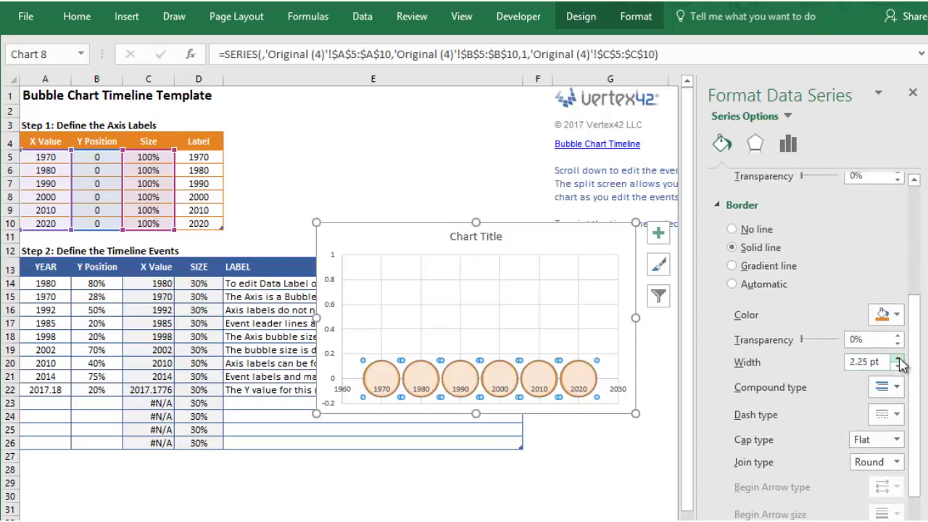
left_click(619, 380)
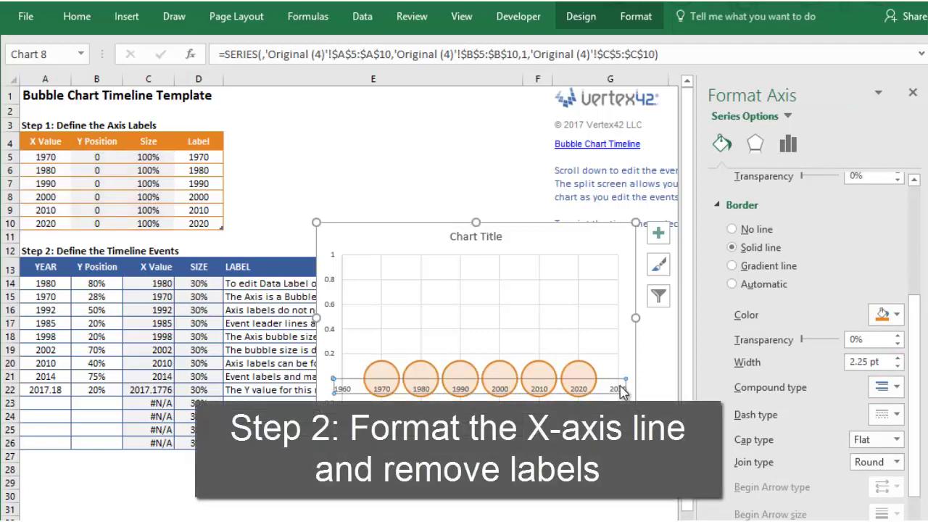
- Set the horizontal axis label position to None and make the axis a solid line
left_click(821, 145)
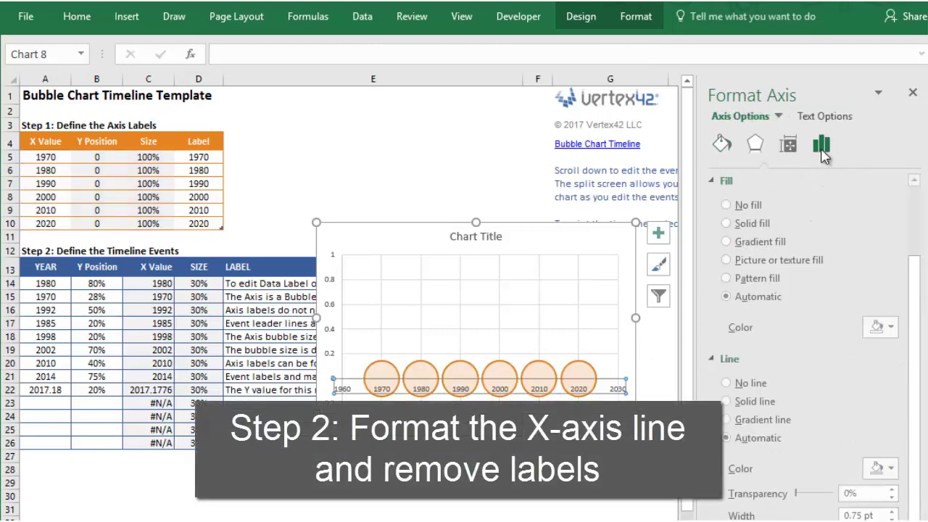
scroll(914, 304, "down", 1)
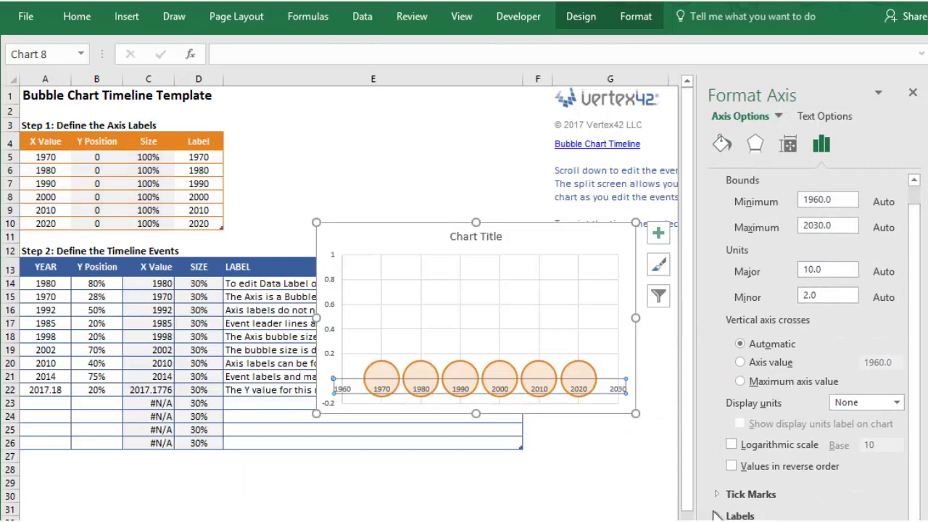
left_click(717, 516)
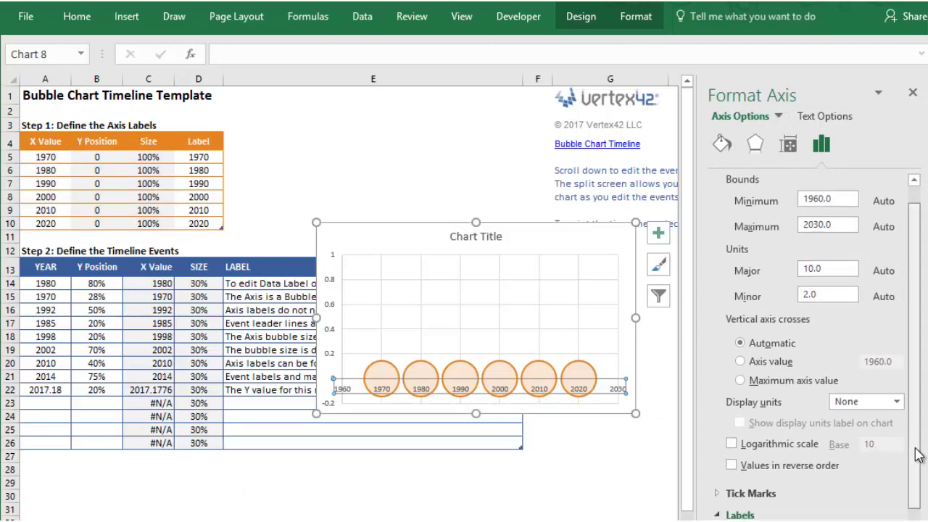
left_click(896, 508)
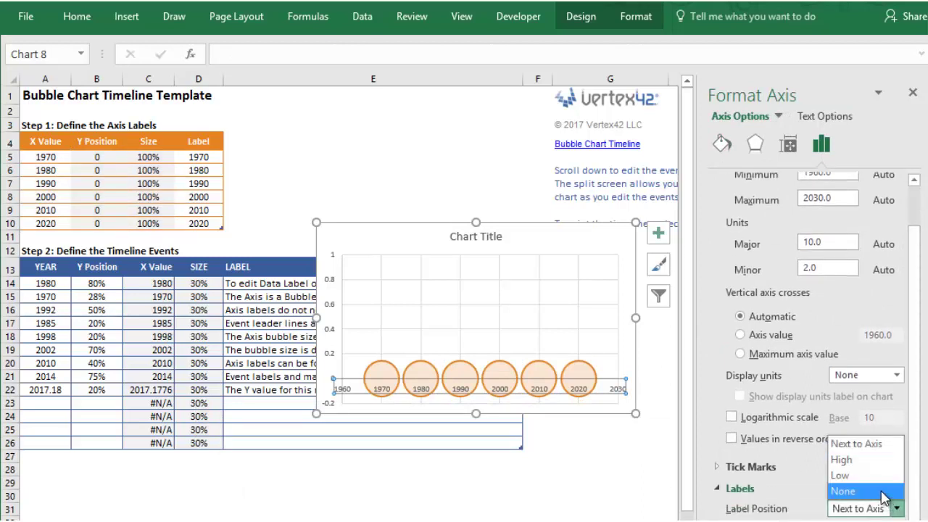
left_click(881, 490)
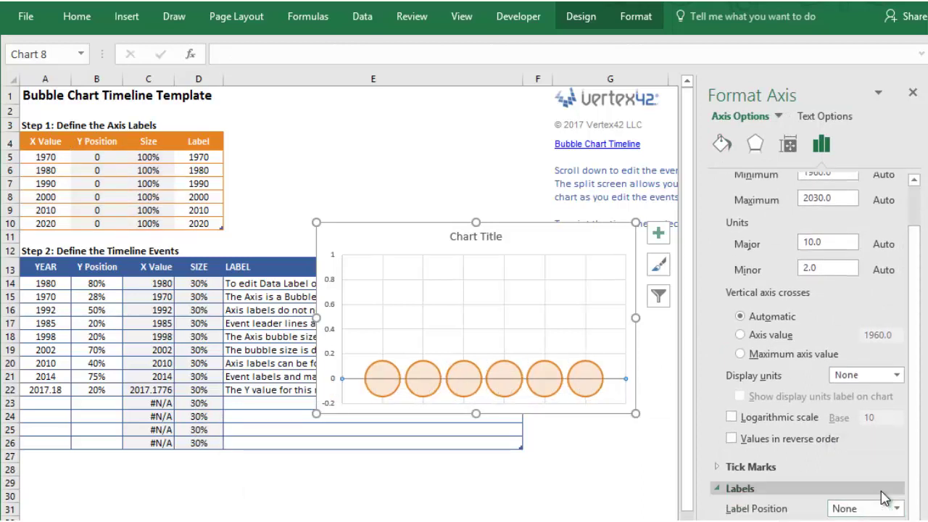
left_click(722, 145)
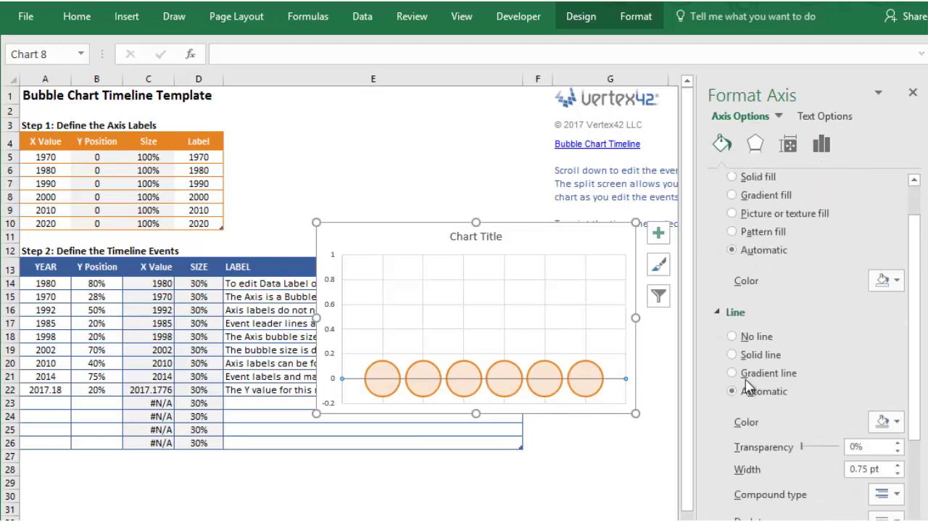
left_click(732, 354)
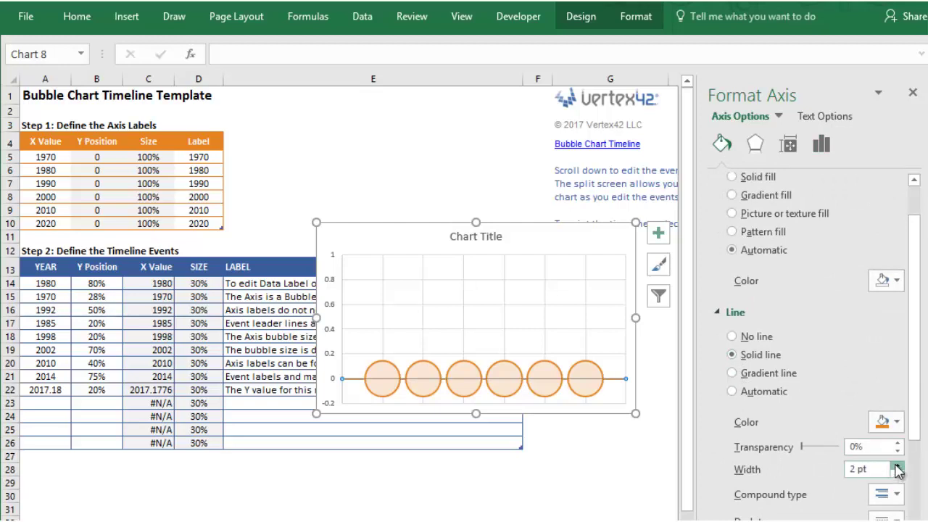
- Delete the chart's vertical and horizontal gridlines
left_click(424, 290)
key("Escape")
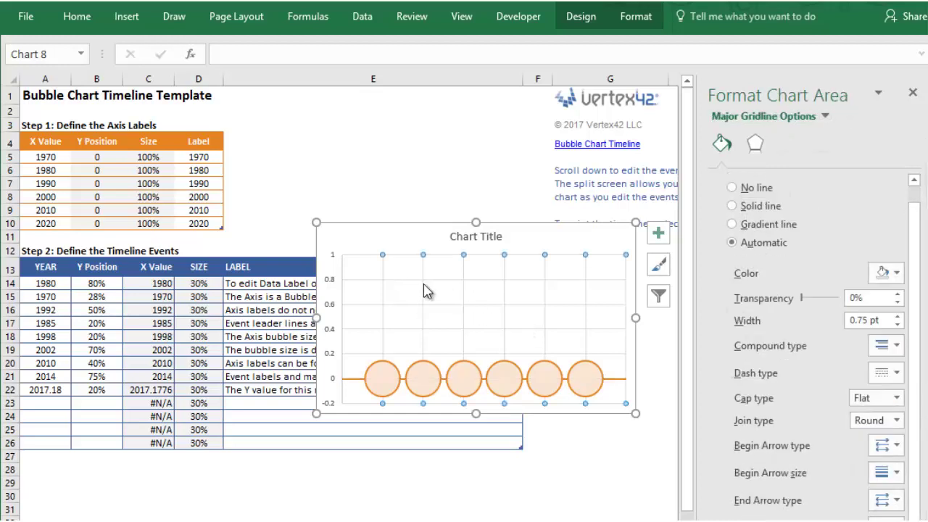
left_click(414, 284)
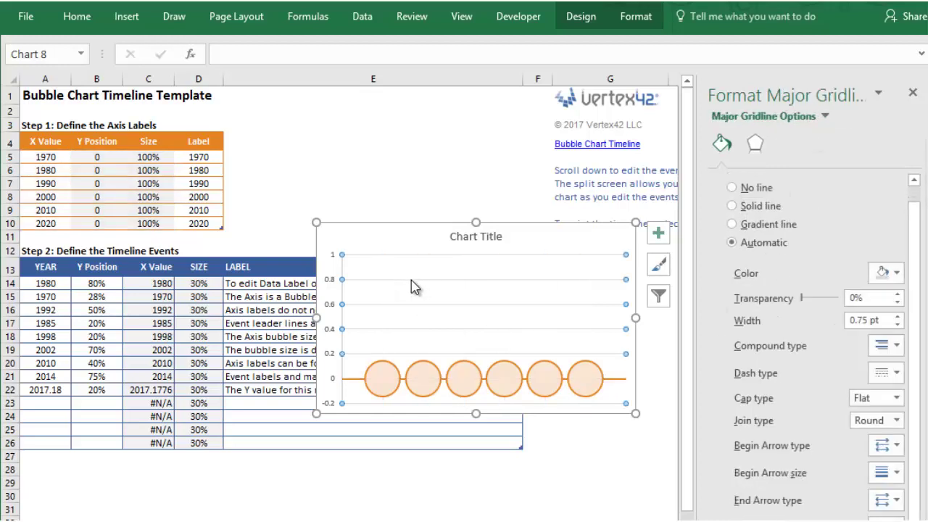
key("Delete")
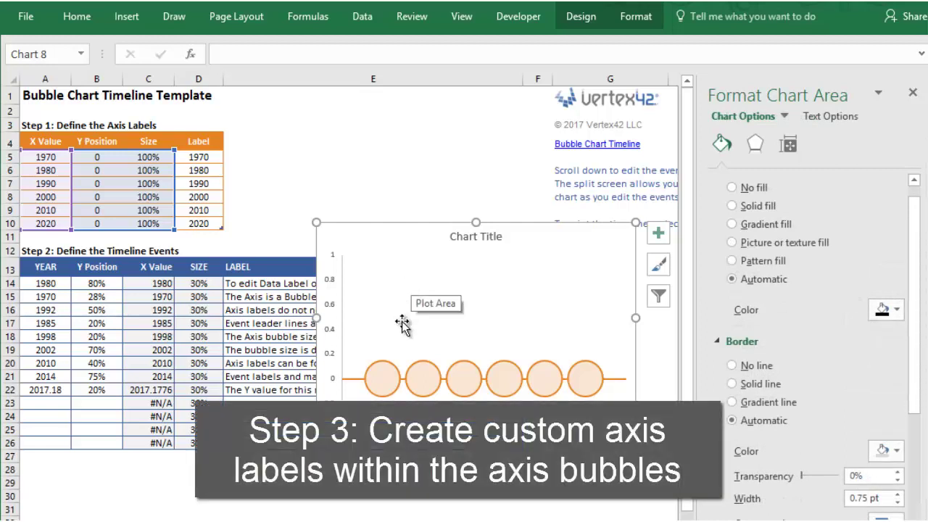
right_click(389, 383)
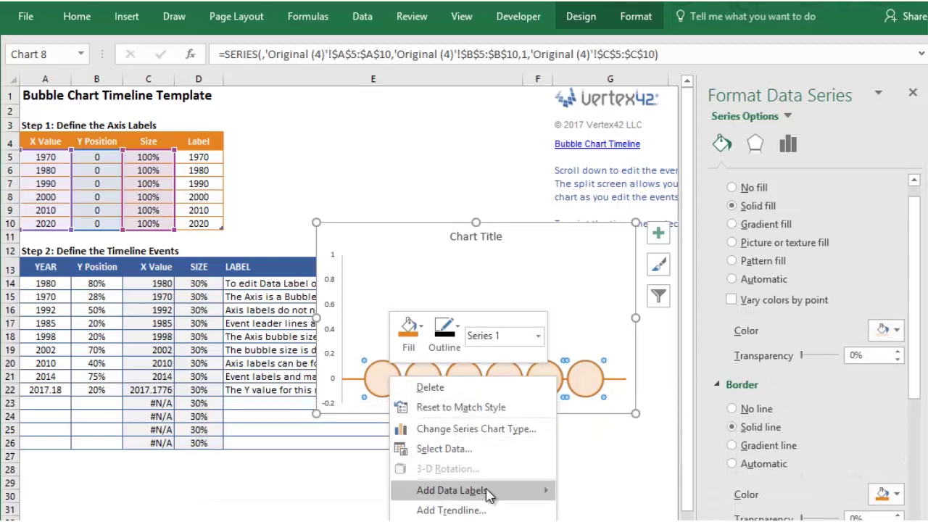
- Label the axis bubbles with the years from D5:D10 instead of the Y value
mouse_move(490, 491)
left_click(574, 491)
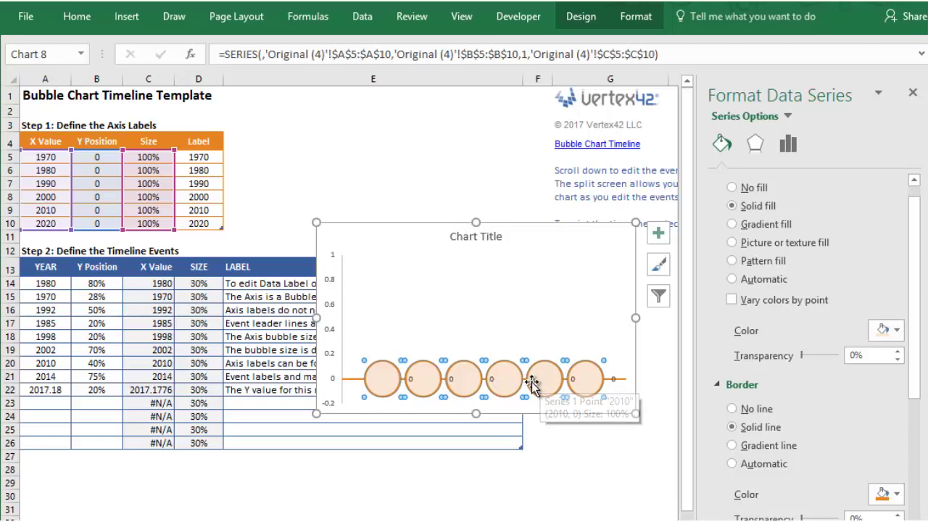
left_click(533, 382)
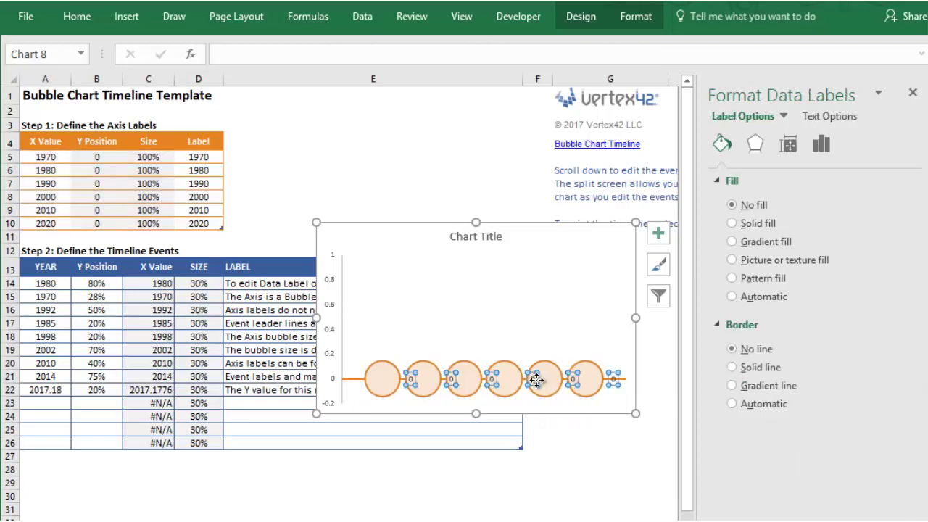
left_click(820, 145)
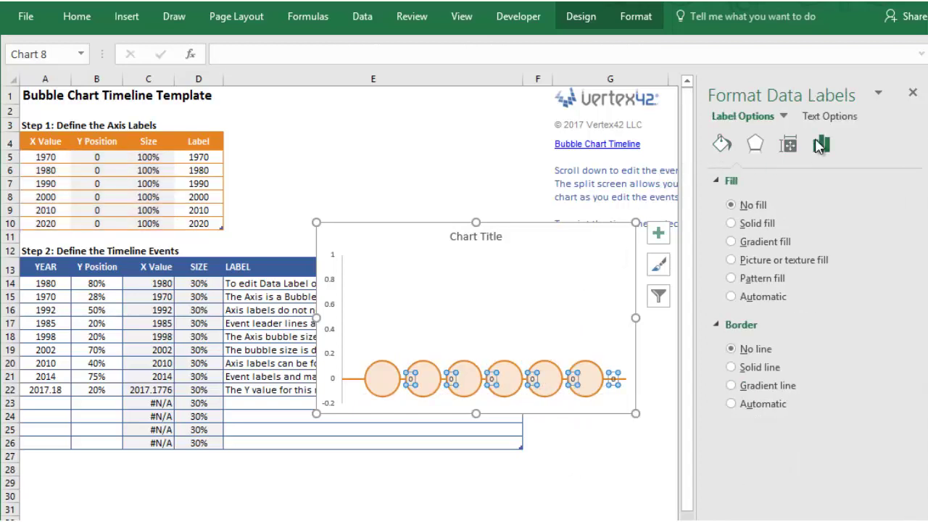
left_click(720, 182)
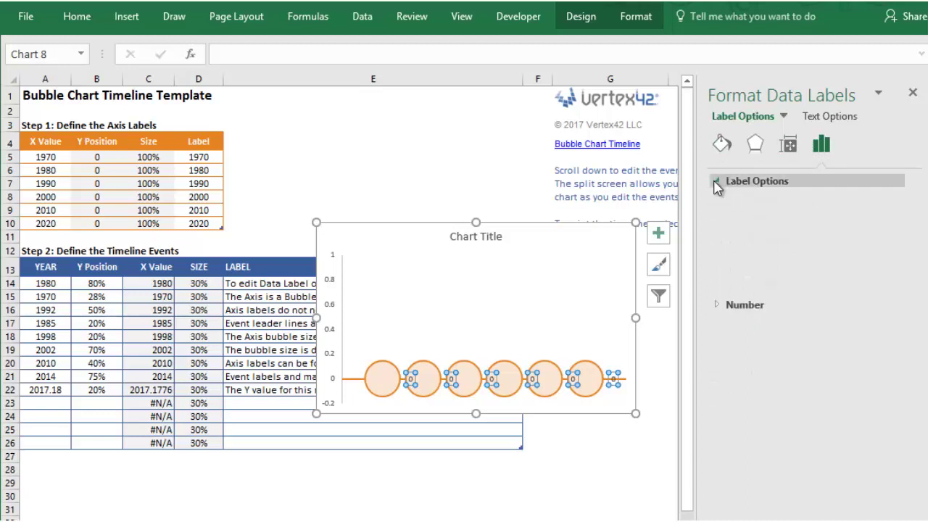
left_click(740, 218)
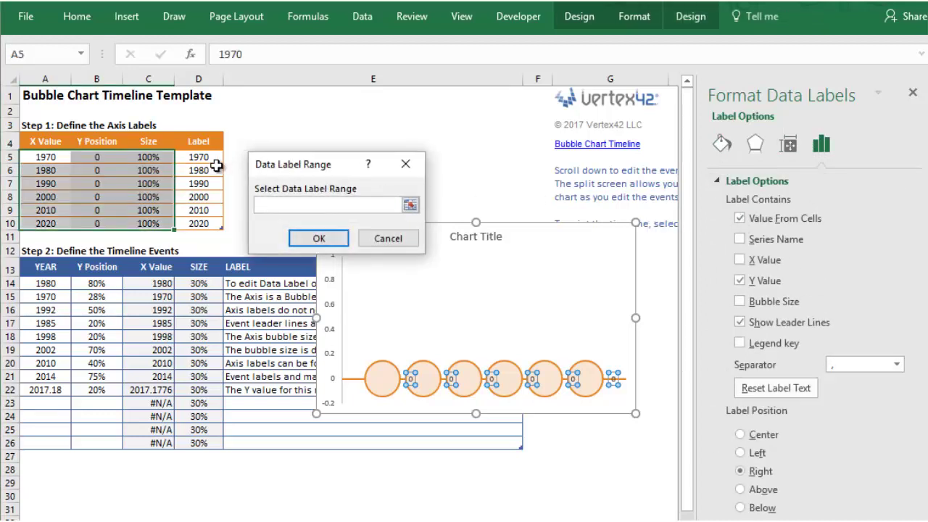
left_click_drag(197, 156, 198, 225)
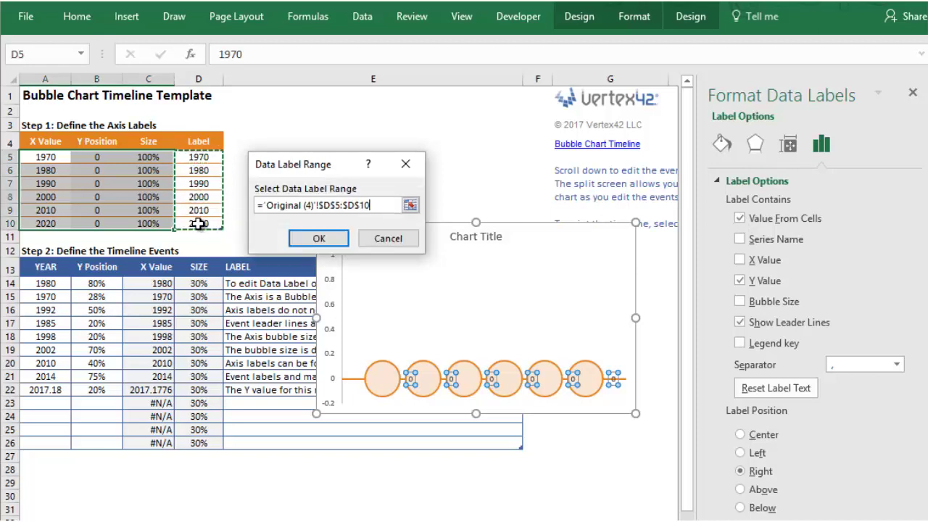
left_click(308, 238)
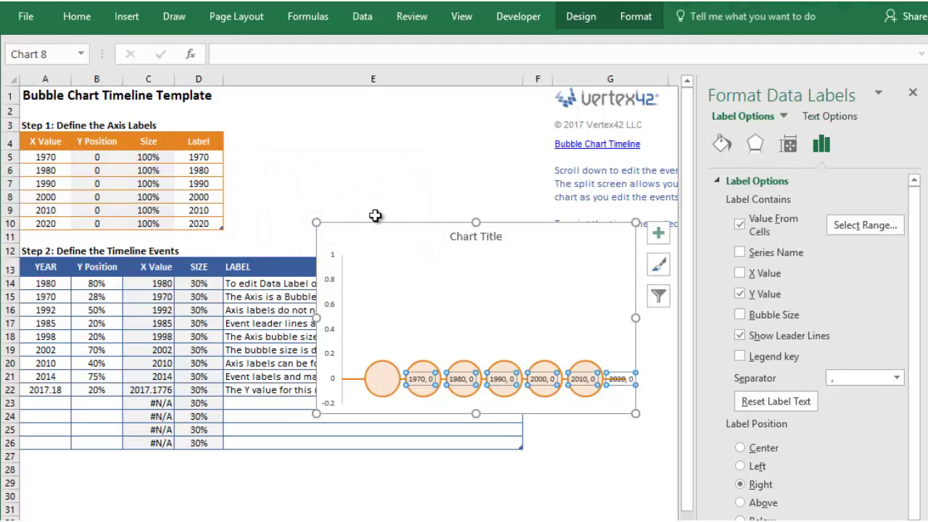
left_click(740, 293)
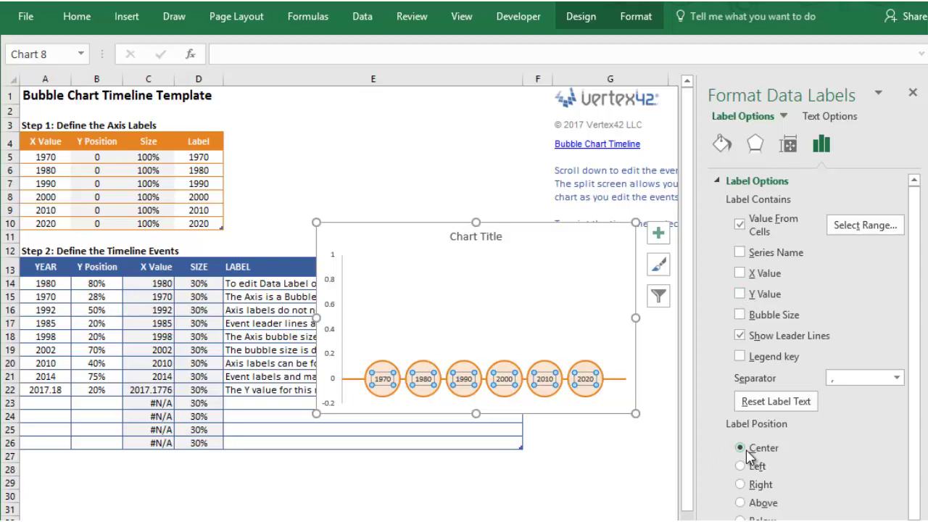
- Enlarge the axis bubble year labels to 12 pt
left_click(80, 17)
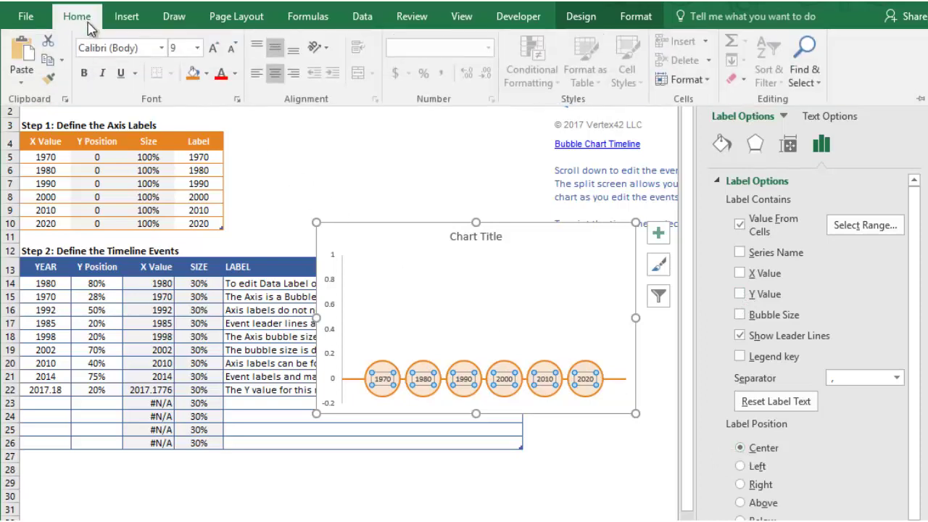
left_click(213, 50)
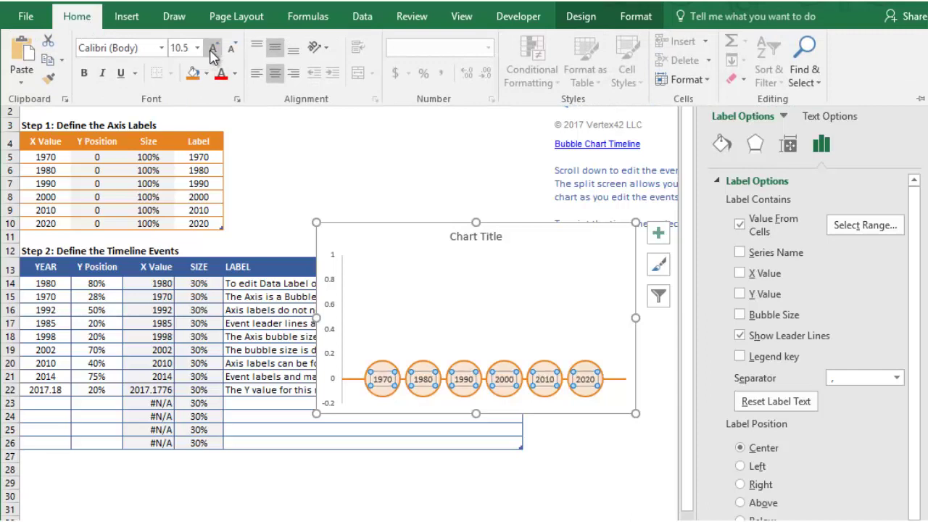
left_click(213, 50)
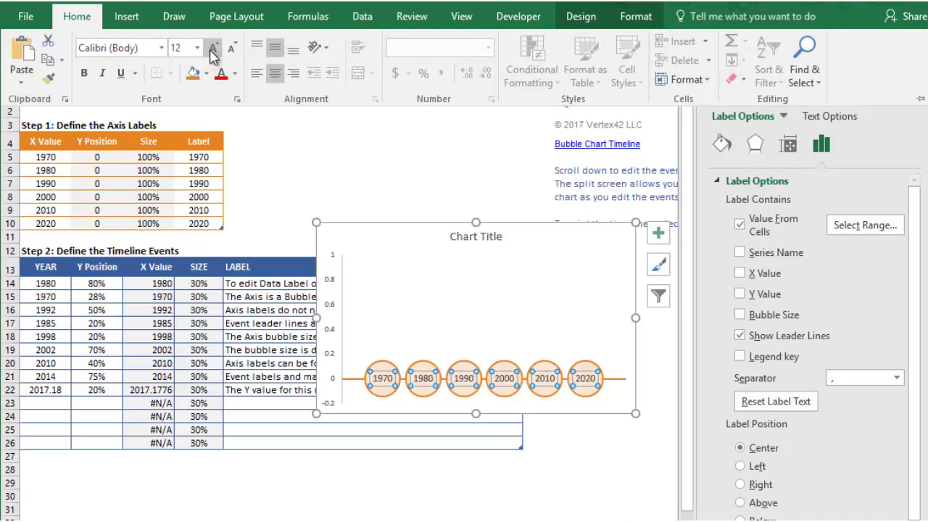
- Make only the 2000 year label bold and italic
left_click(502, 376)
left_click(504, 375)
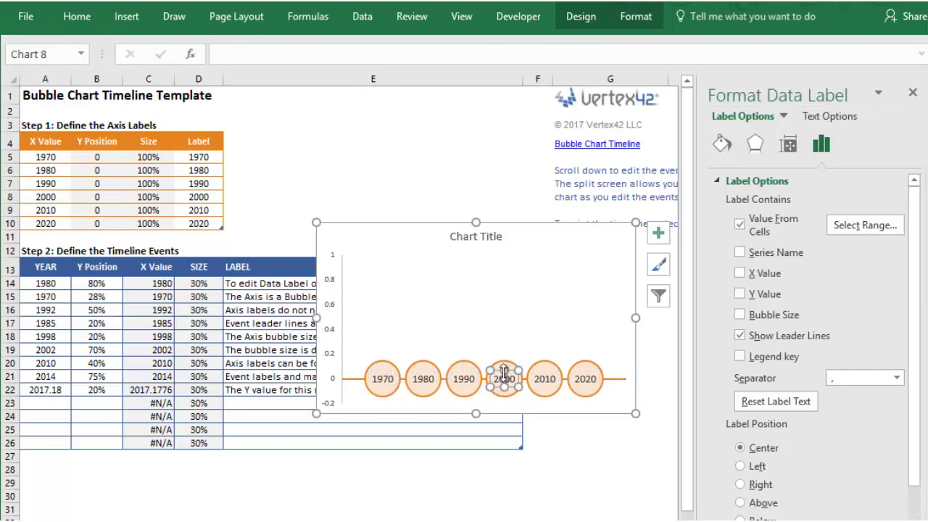
left_click(76, 16)
left_click(85, 74)
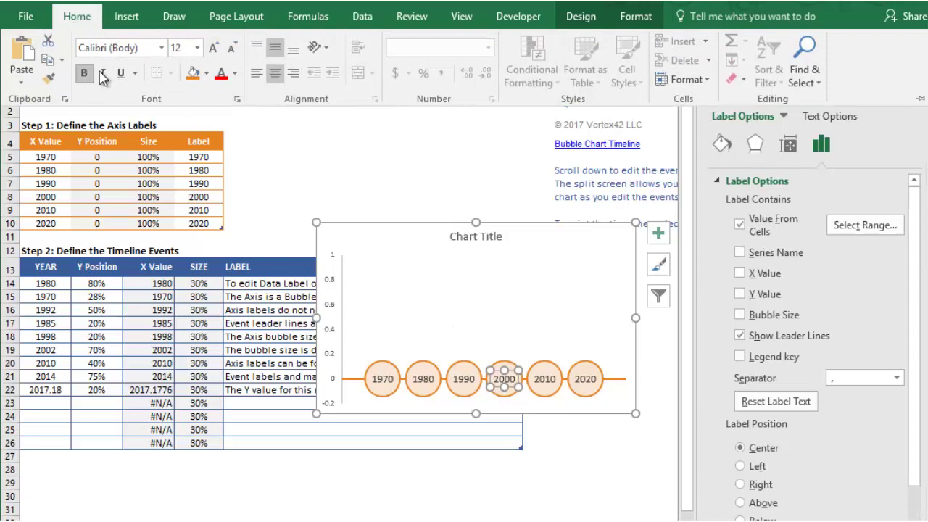
left_click(105, 75)
left_click(302, 161)
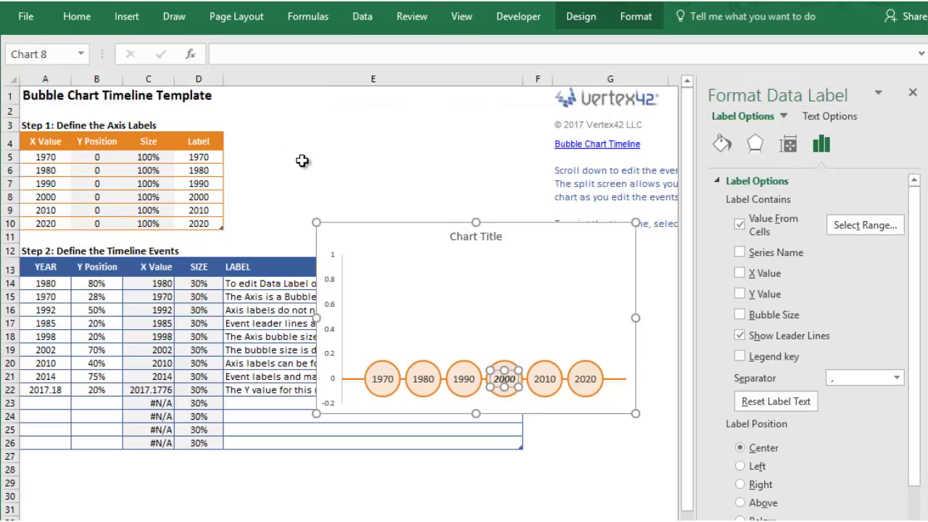
left_click(302, 161)
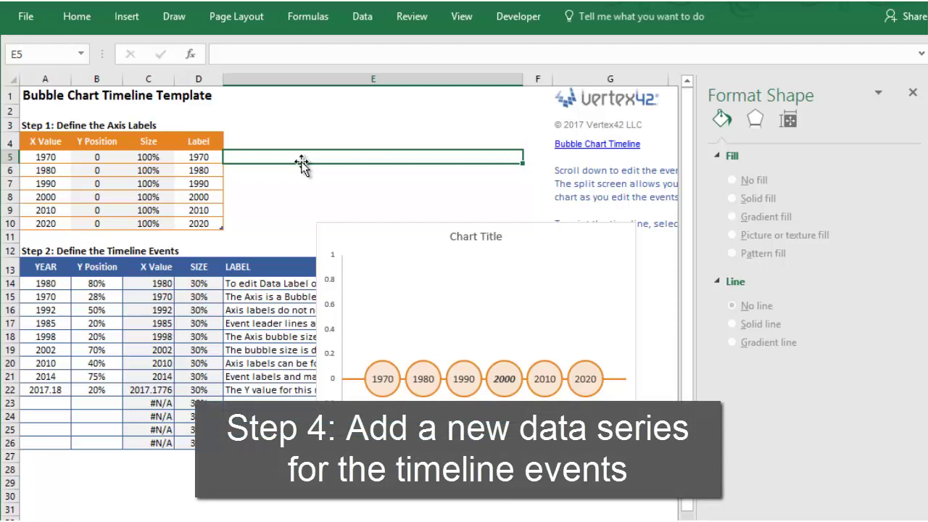
- Move the chart up, enlarge it, and start adding a new series in Select Data
left_click_drag(321, 238, 247, 103)
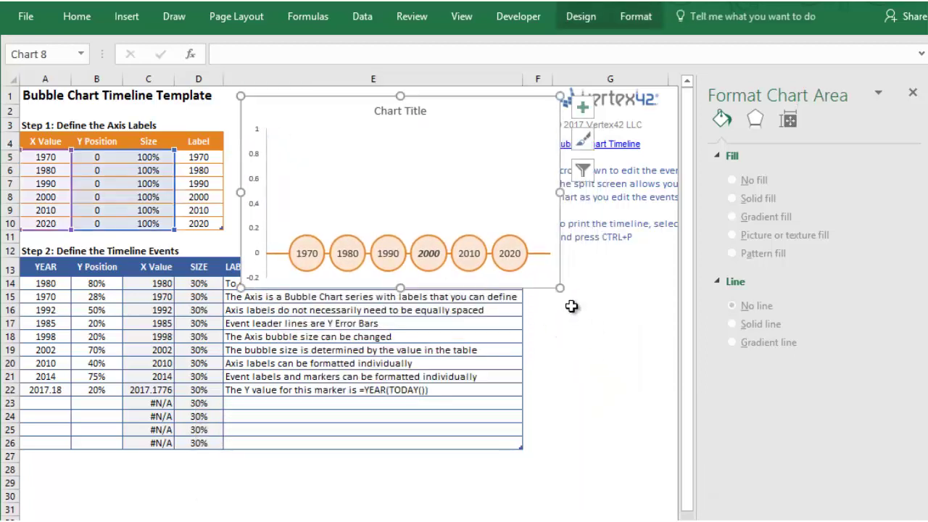
left_click_drag(557, 286, 652, 366)
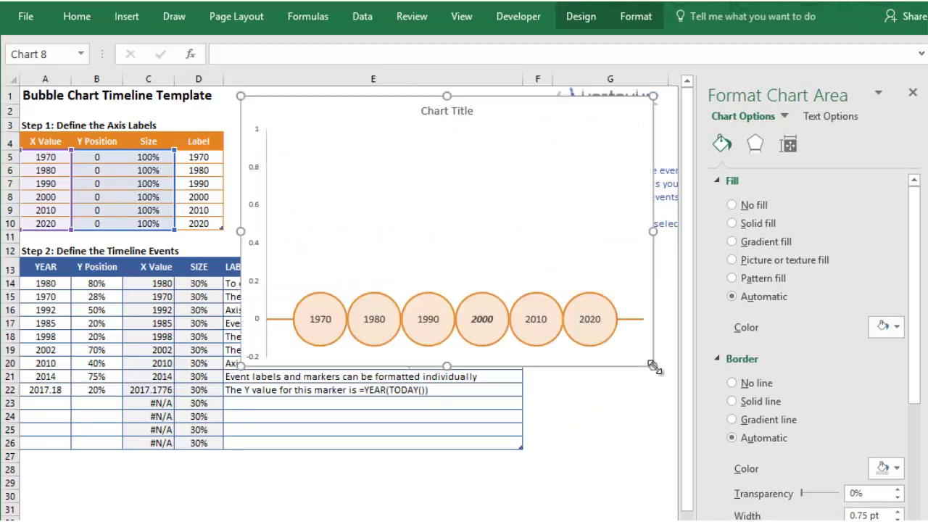
right_click(380, 209)
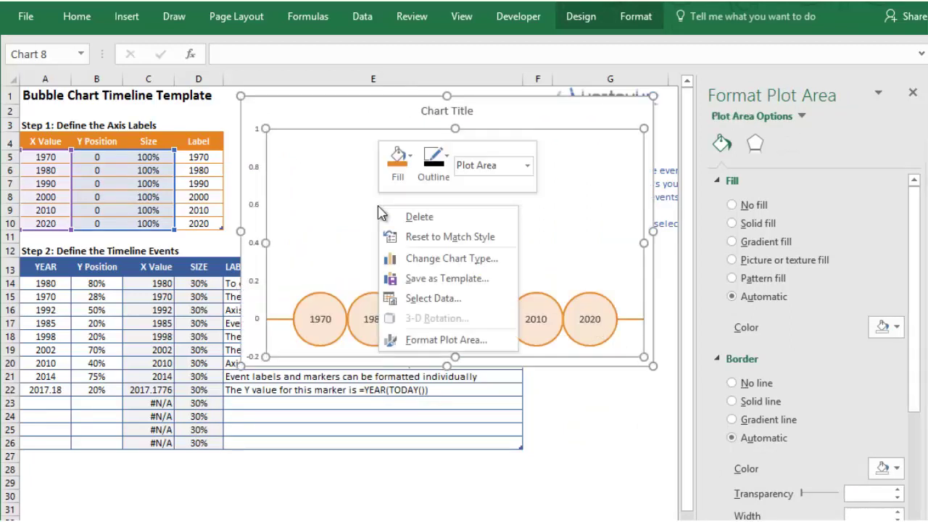
left_click(427, 298)
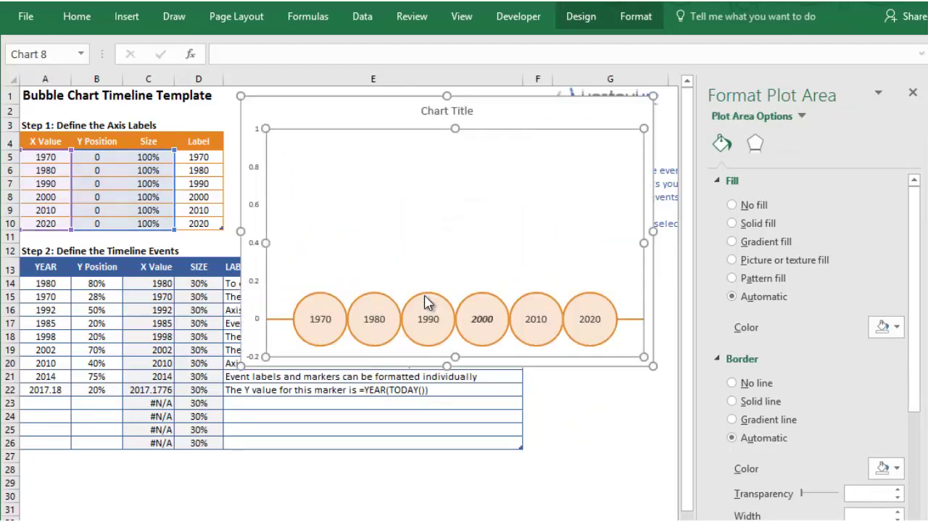
left_click(138, 202)
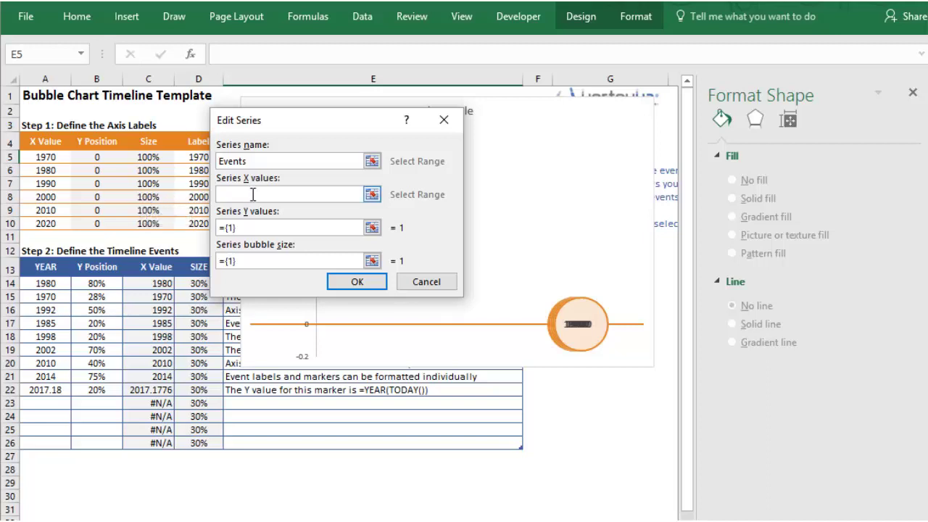
- Define the Events series with X values A14:A26, Y values B14:B26 and bubble sizes D14:D26
left_click_drag(48, 281, 34, 443)
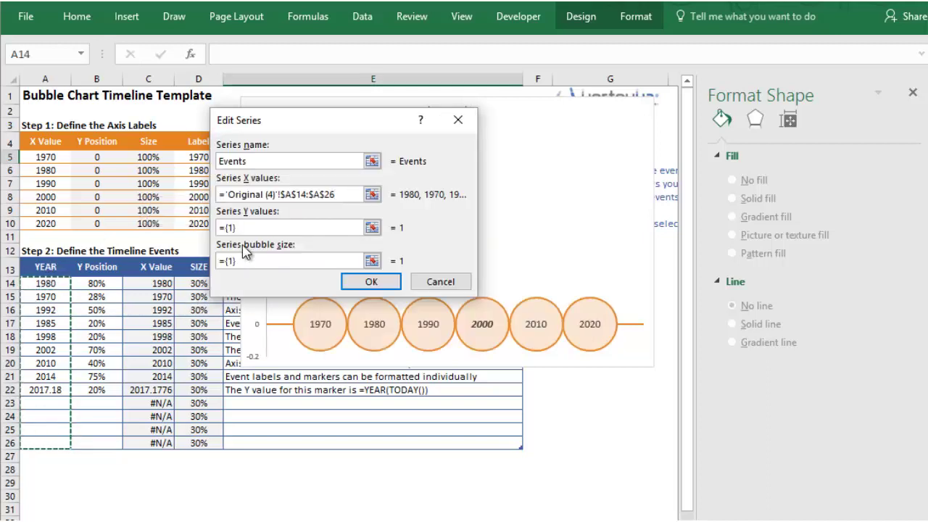
left_click_drag(243, 228, 199, 232)
left_click_drag(97, 283, 97, 443)
left_click_drag(264, 261, 197, 443)
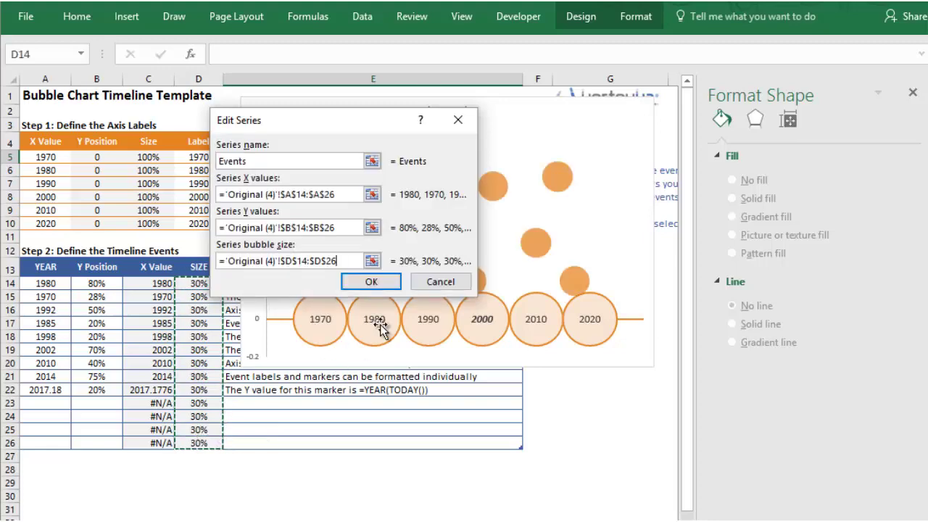
left_click(371, 282)
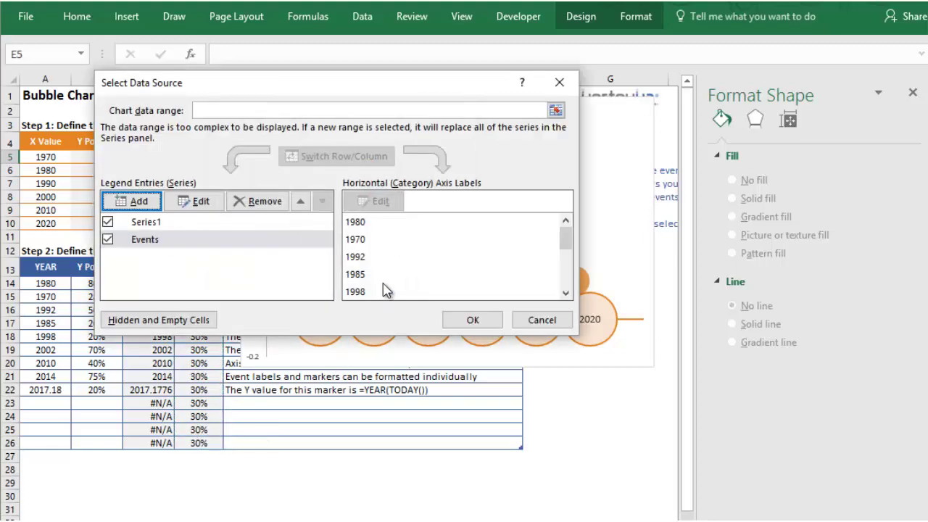
left_click(452, 318)
left_click(555, 185)
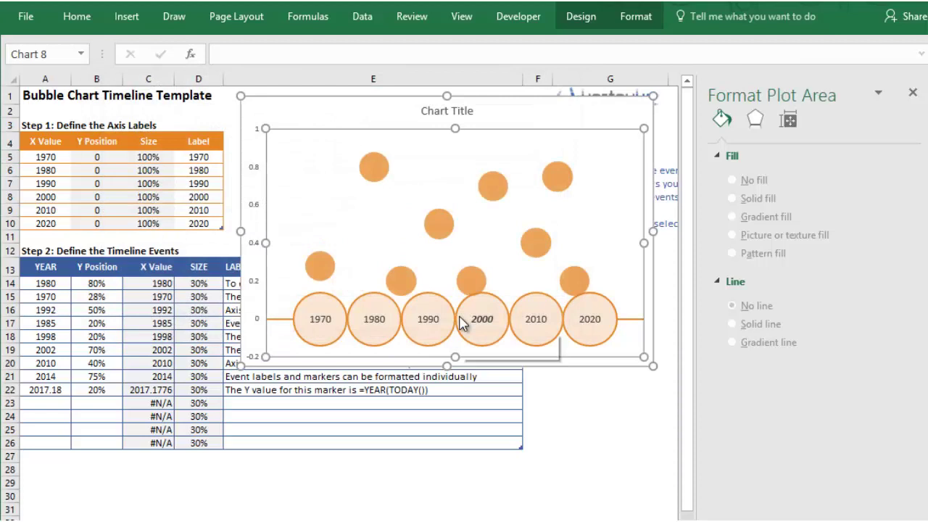
left_click(556, 185)
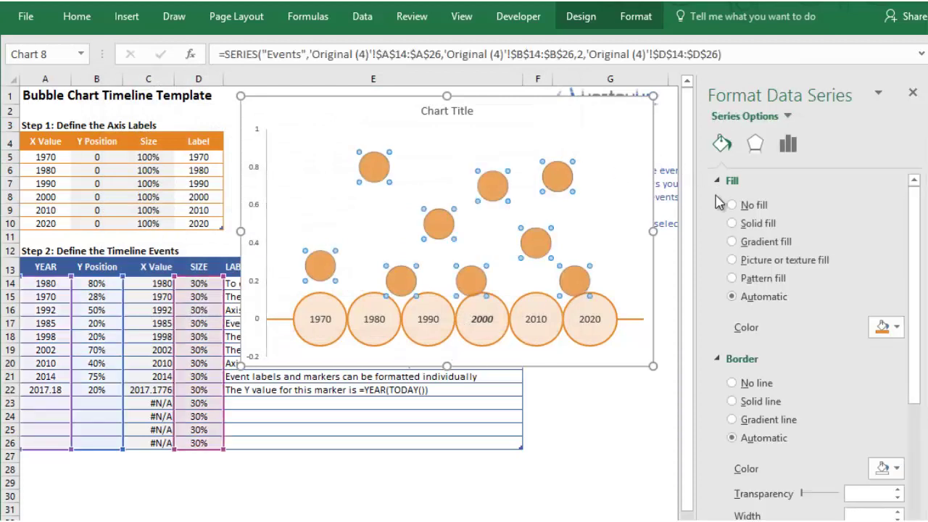
- Fill the event bubbles with solid light blue-grey
left_click(732, 224)
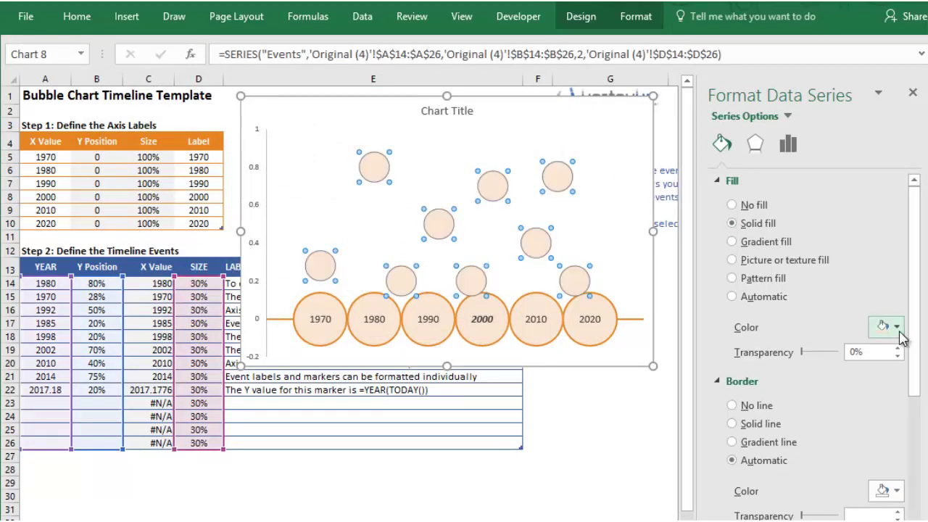
left_click(897, 328)
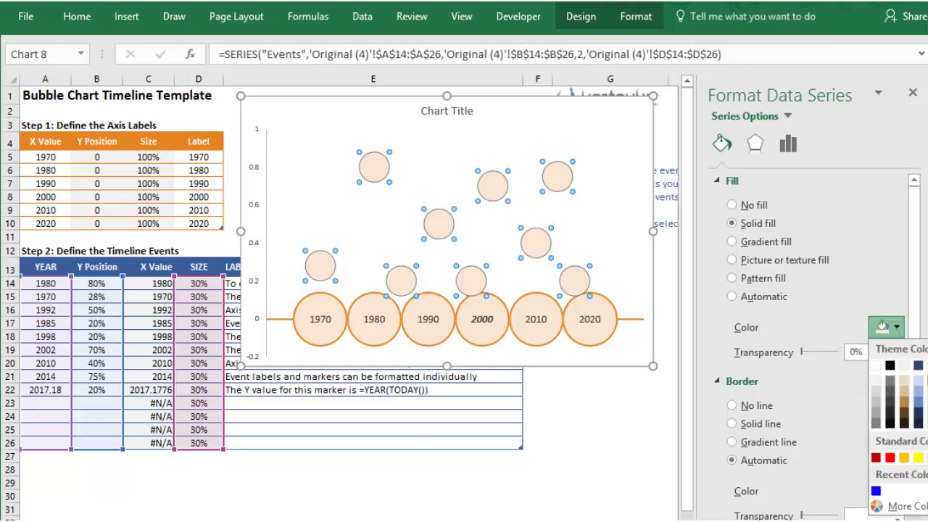
left_click(918, 380)
- Give the event bubbles a solid dark blue-grey outline at 1.5 pt
left_click(758, 424)
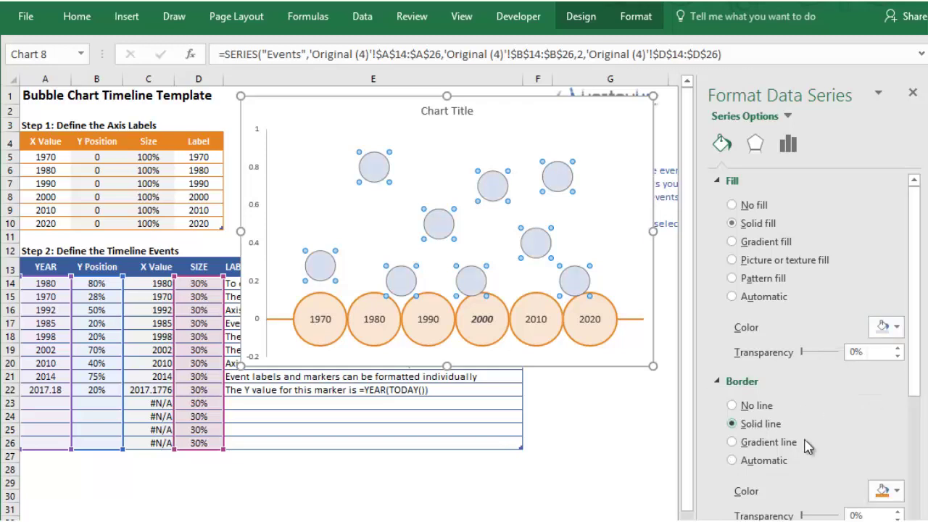
left_click(894, 490)
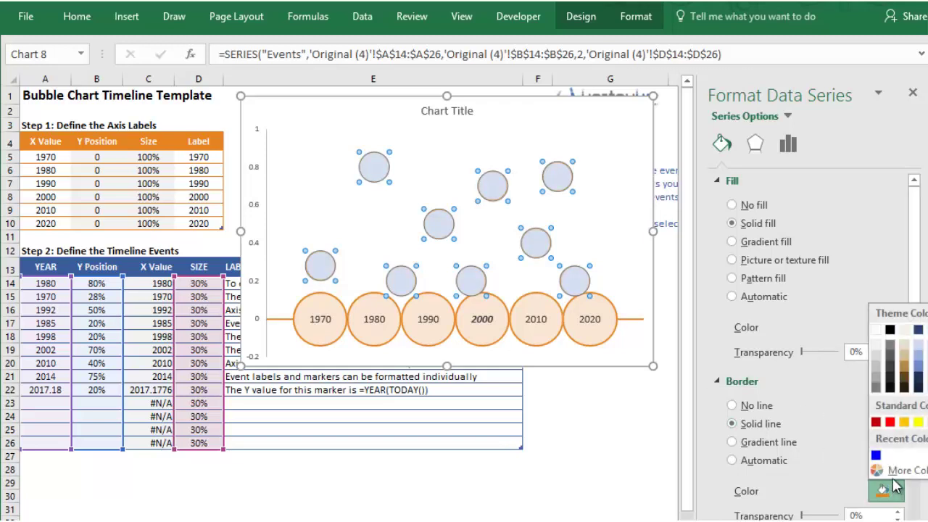
left_click(914, 349)
left_click_drag(915, 348, 916, 435)
left_click(898, 379)
left_click(898, 378)
left_click(898, 378)
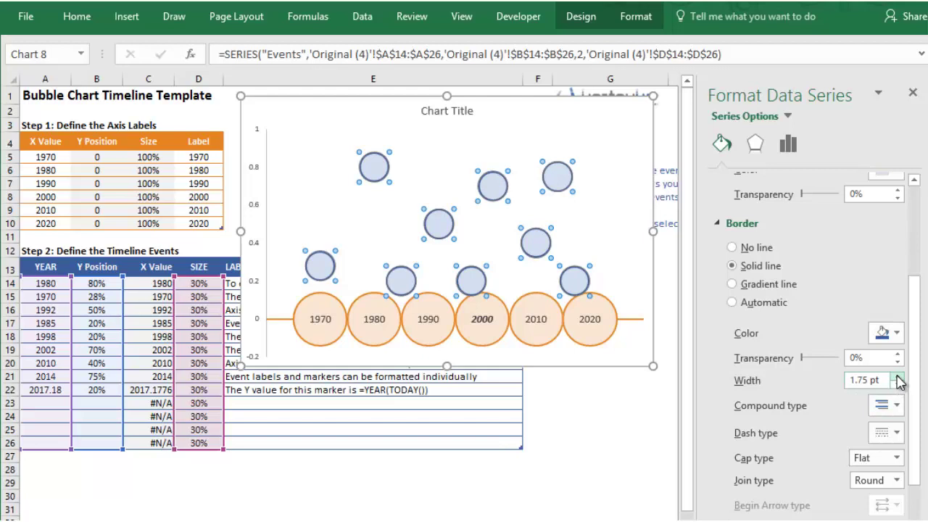
left_click(260, 248)
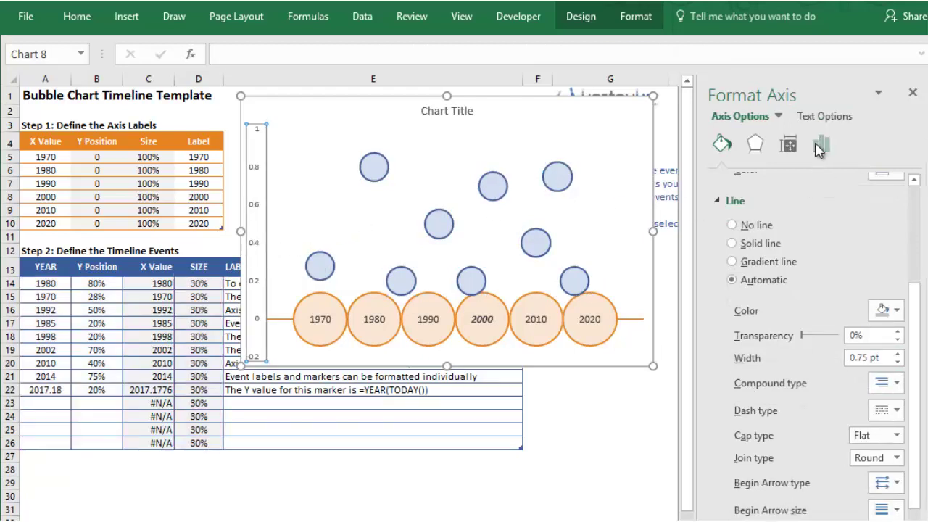
left_click(820, 145)
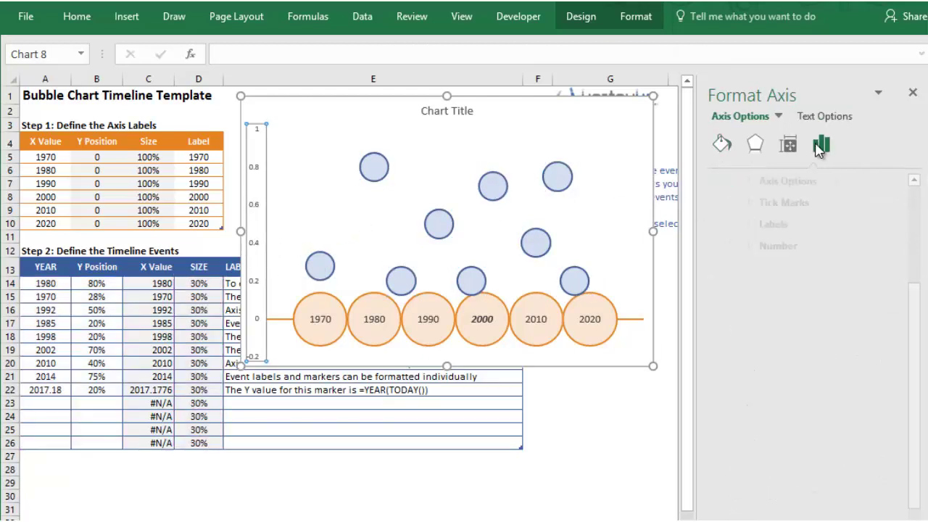
left_click(714, 181)
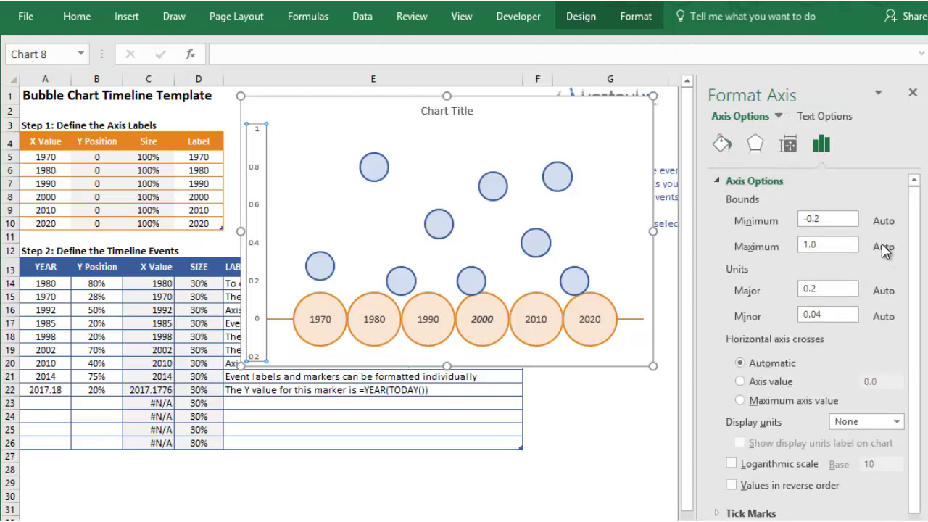
key("Escape")
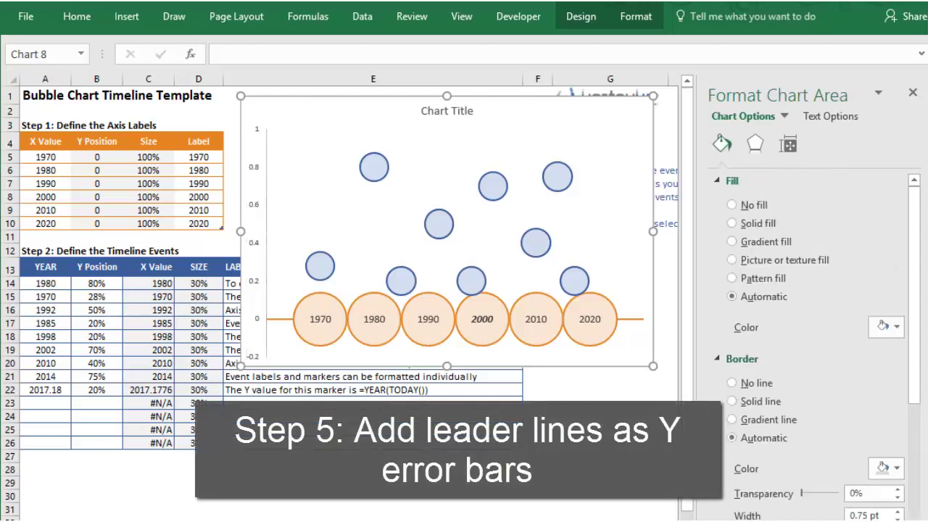
- Add error bars to the Events series through Chart Elements' full error bar options
scroll(586, 138, "right", 2)
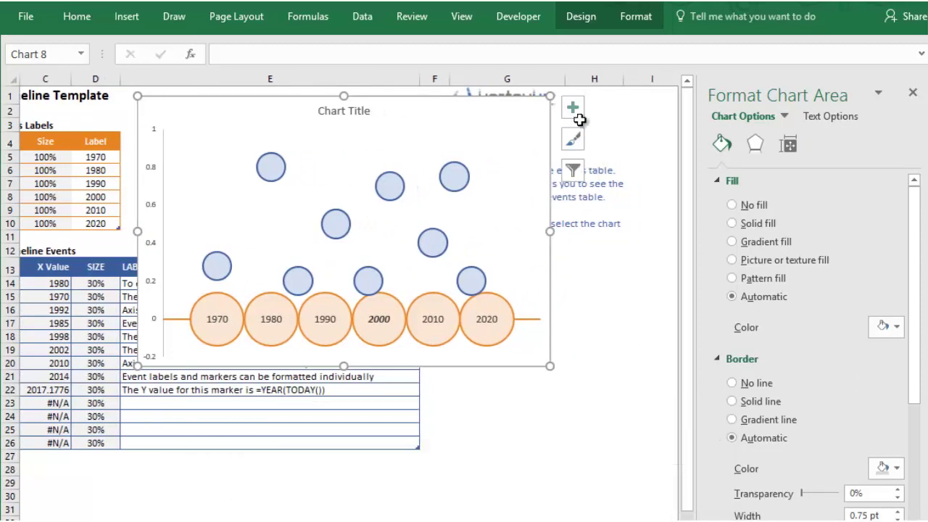
left_click(573, 108)
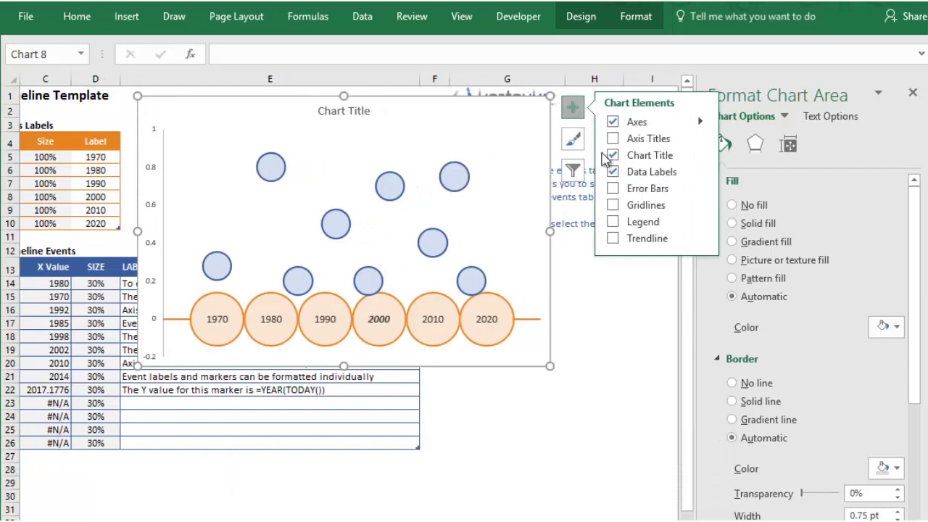
left_click(702, 190)
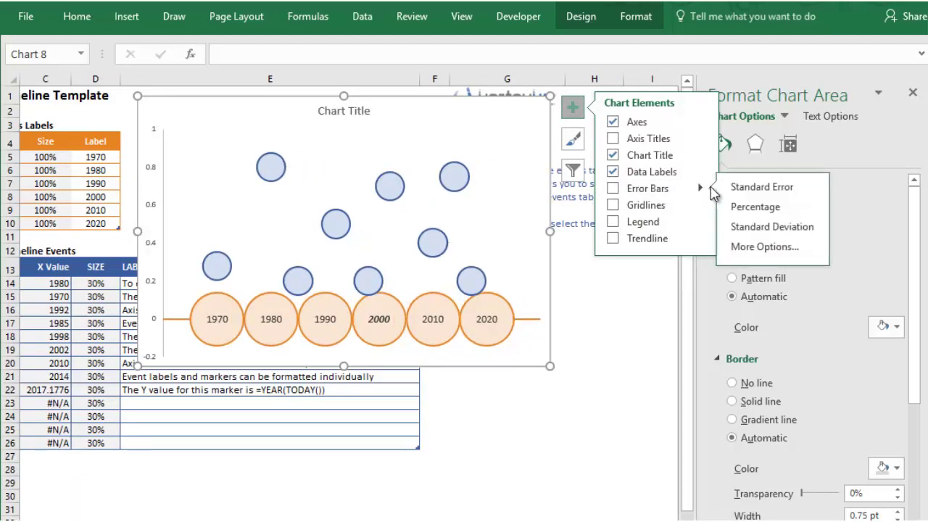
left_click(741, 246)
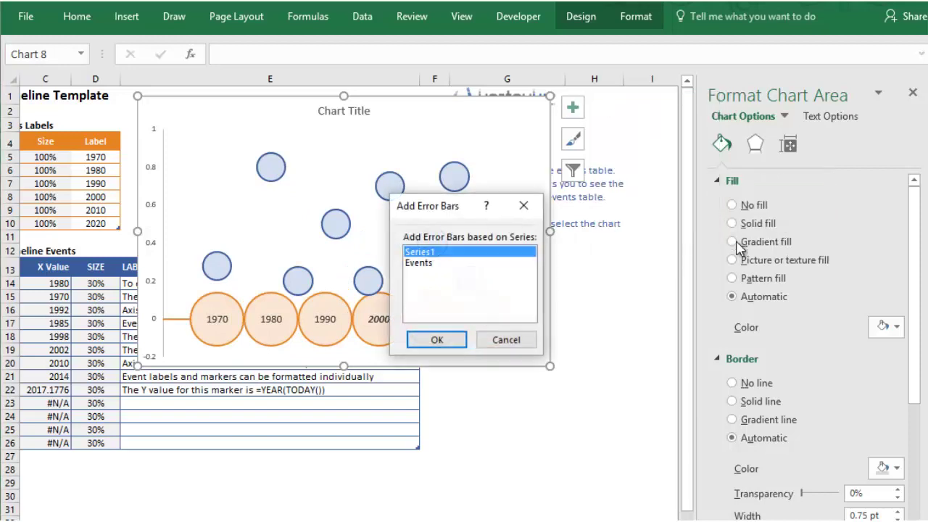
left_click(428, 265)
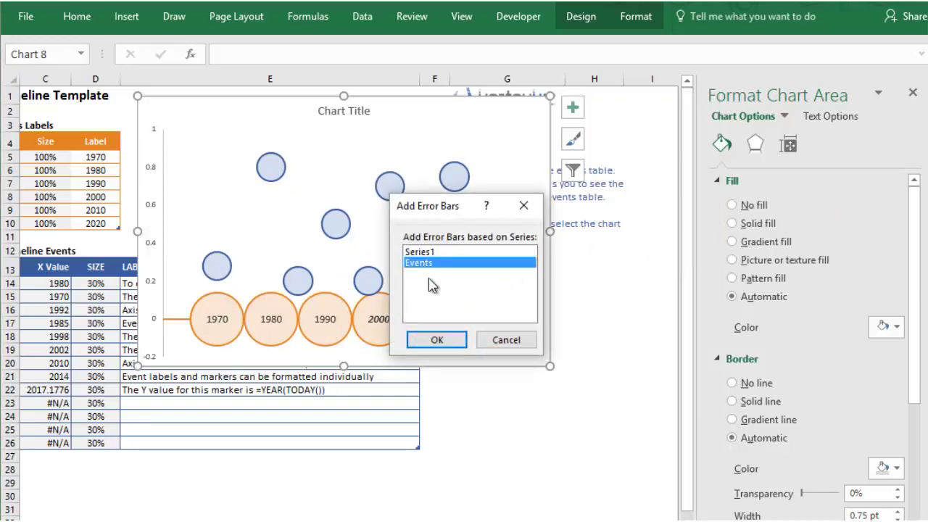
left_click(436, 338)
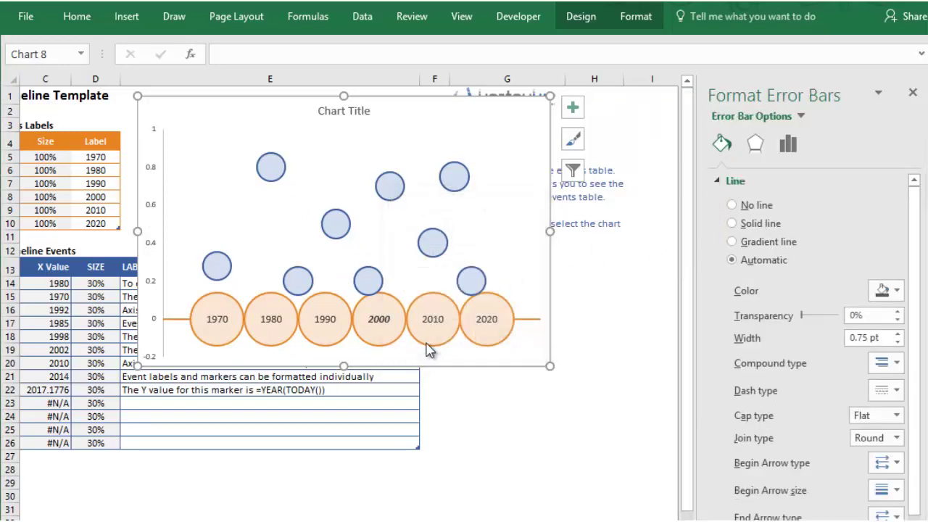
- Set the event error bars to Minus direction, No Cap, and 100% percentage
left_click(788, 145)
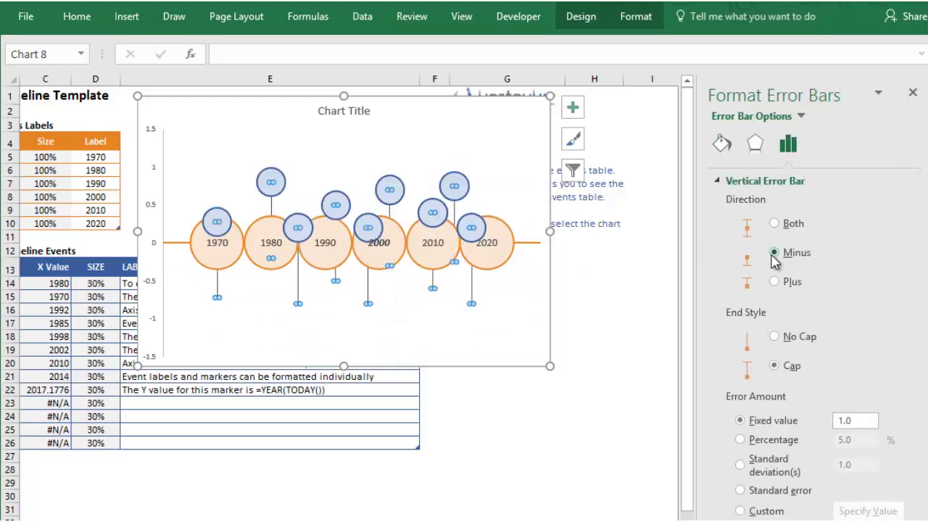
left_click(774, 336)
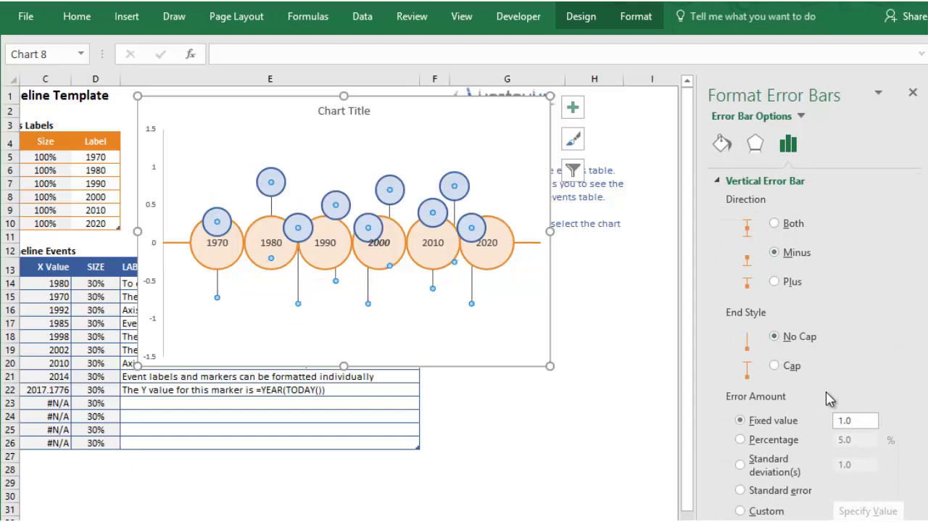
left_click(740, 440)
left_click_drag(849, 440, 830, 444)
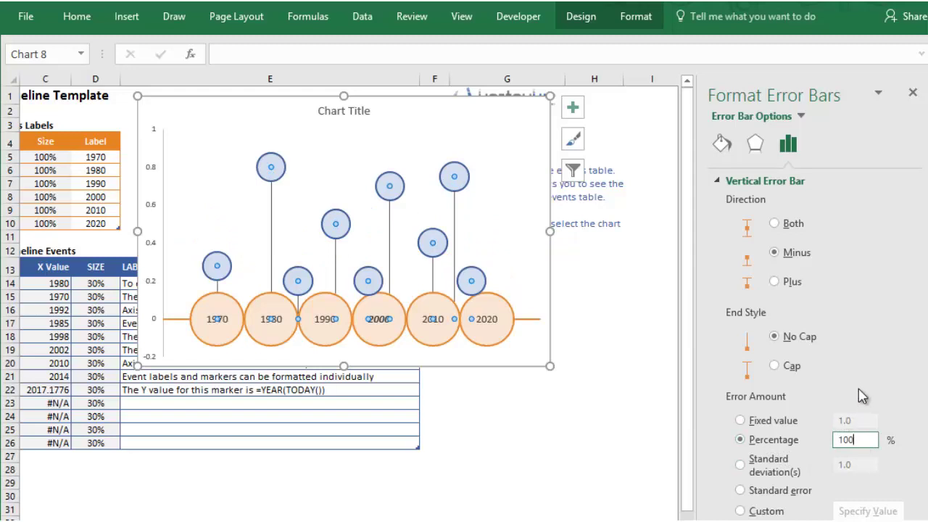
left_click(721, 144)
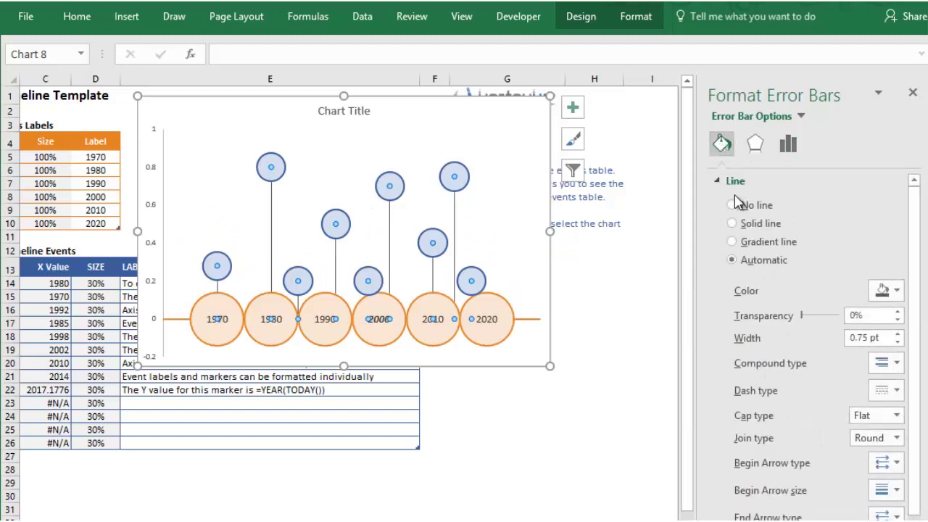
- Format the event error bars as solid dark blue lines 1.5 pt wide
left_click(733, 224)
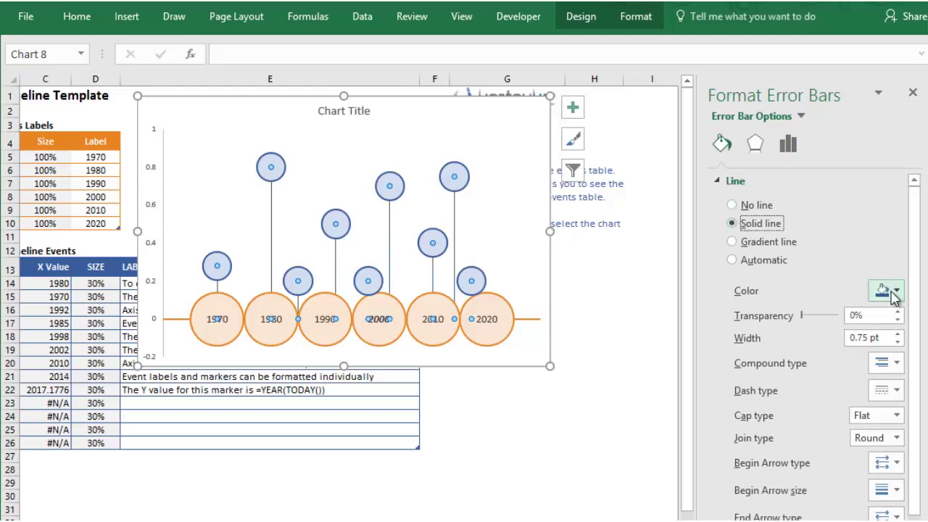
left_click(899, 335)
left_click(898, 335)
left_click(898, 335)
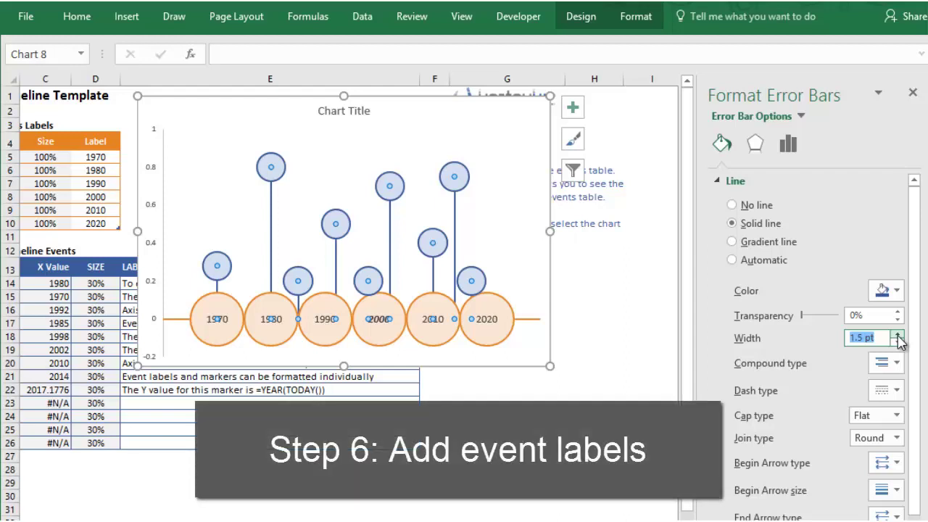
left_click(375, 362)
right_click(369, 282)
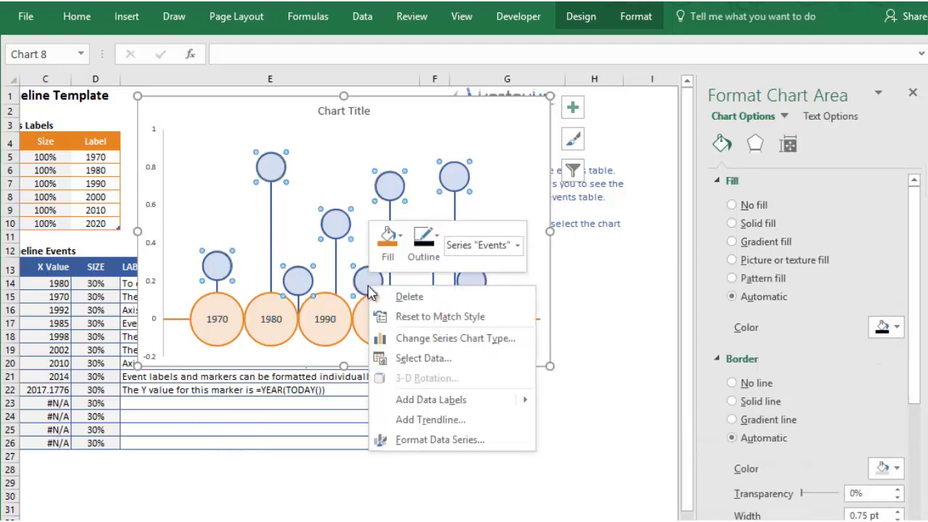
- Add data labels to the event bubbles and select them
mouse_move(449, 399)
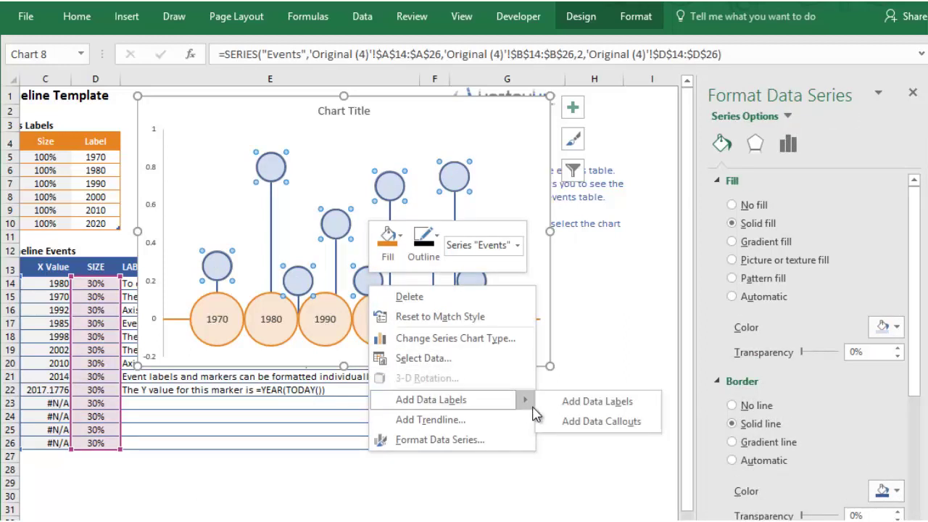
left_click(596, 401)
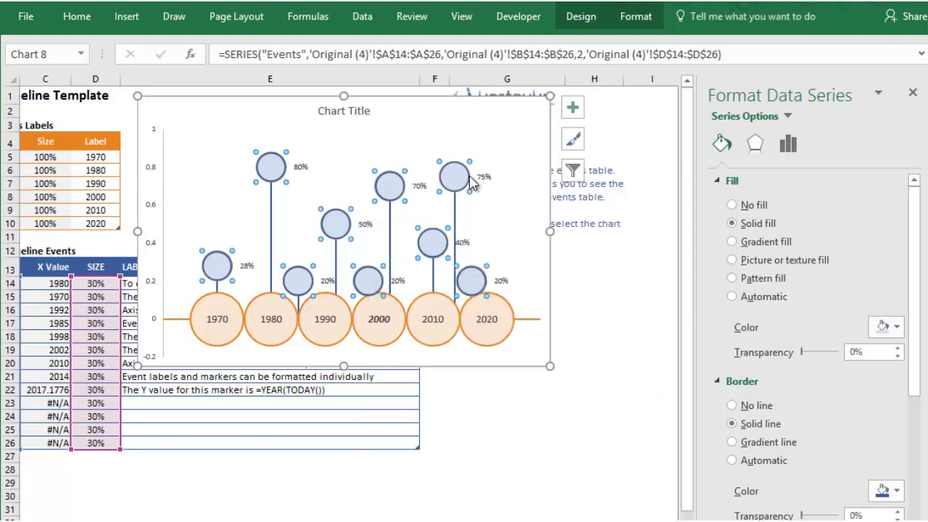
left_click(483, 177)
left_click(815, 145)
left_click(773, 181)
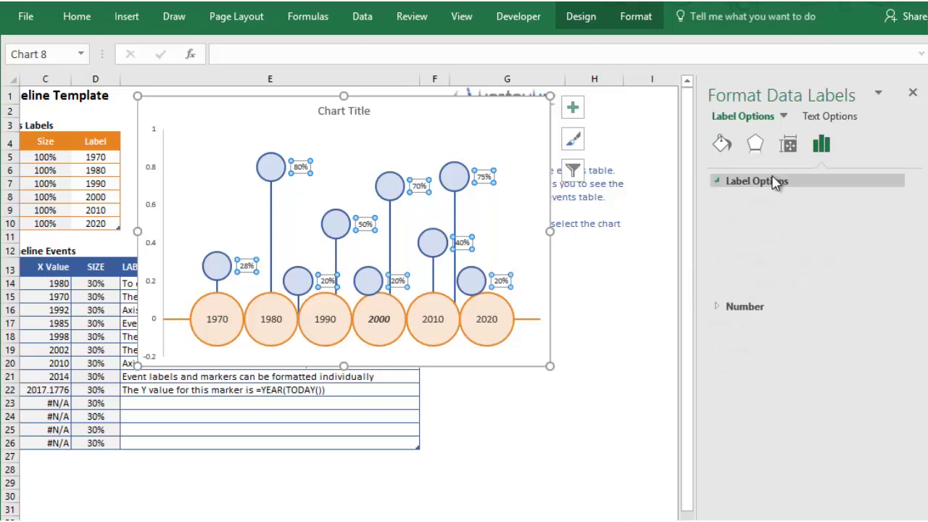
- Make the event labels show descriptions from E14:E26 instead of percentages
left_click(769, 219)
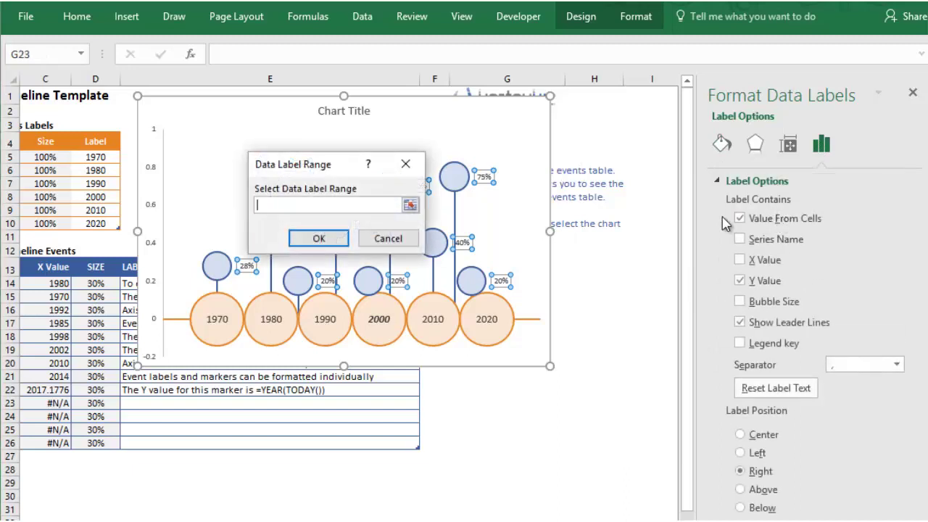
left_click_drag(130, 283, 133, 448)
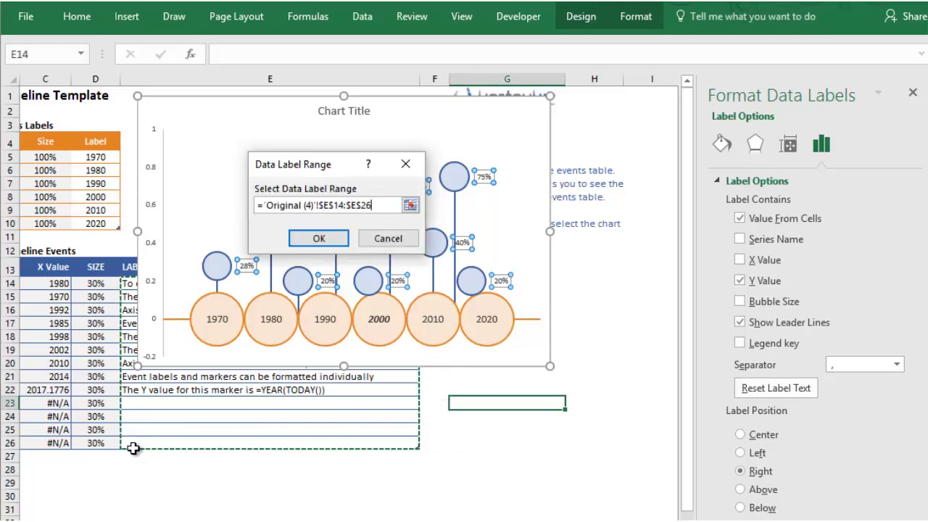
left_click(307, 236)
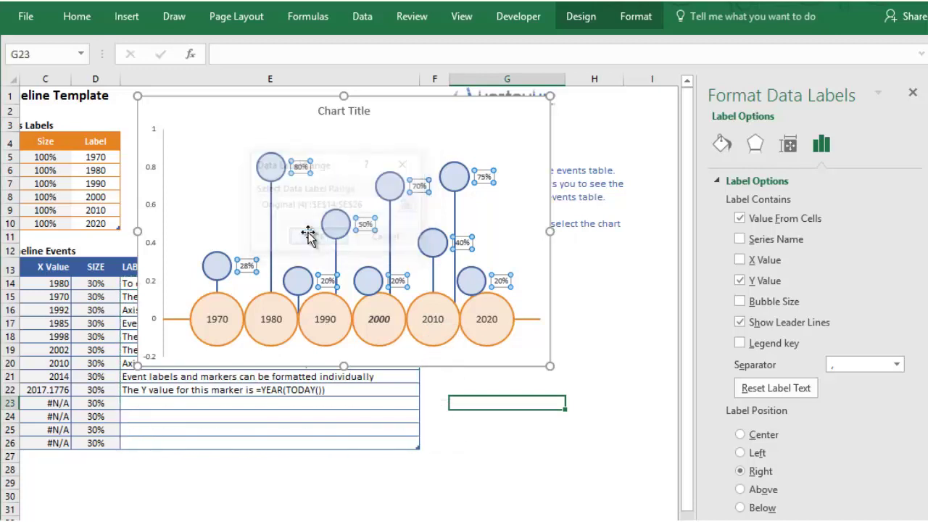
left_click(740, 294)
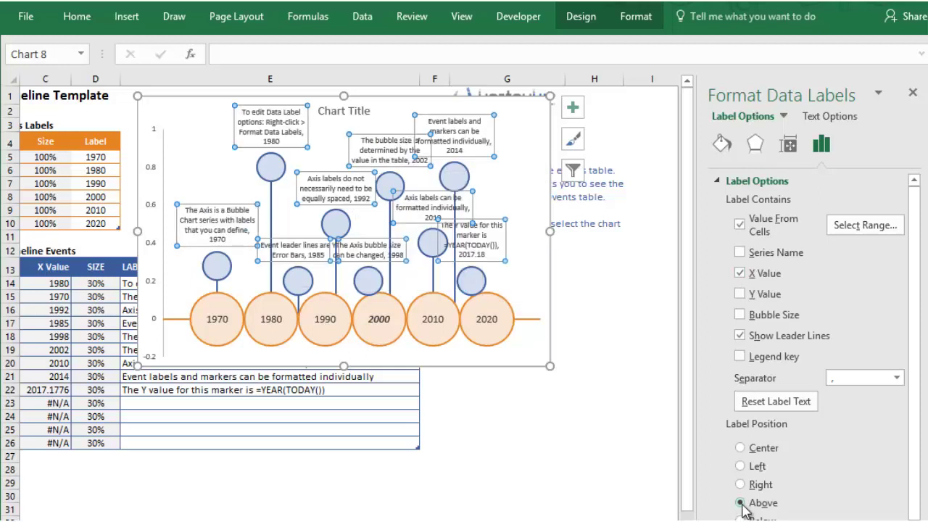
left_click(523, 392)
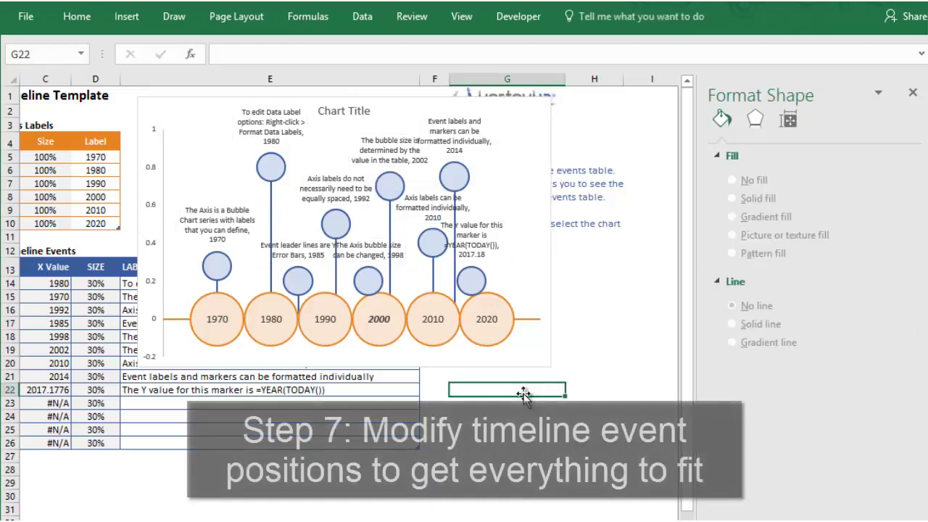
- Give the event data labels a solid white fill with 25% transparency
left_click(474, 234)
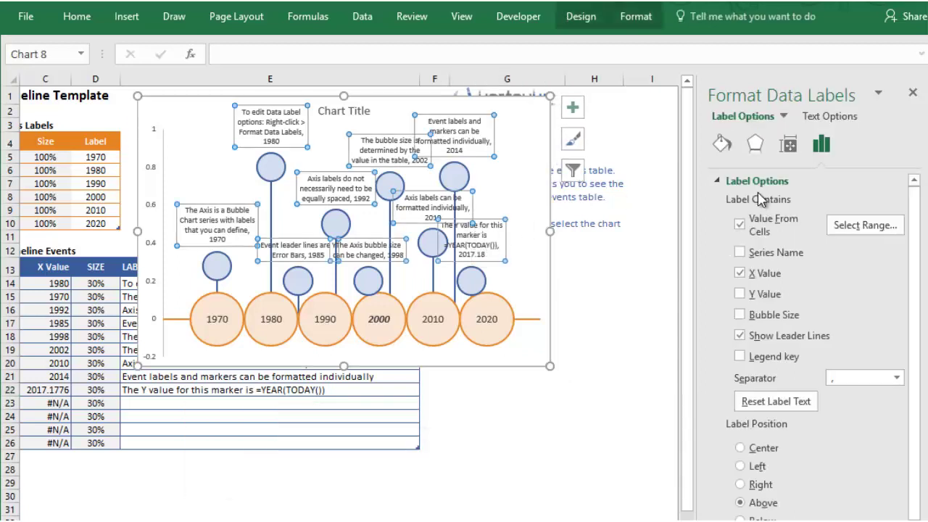
left_click(722, 145)
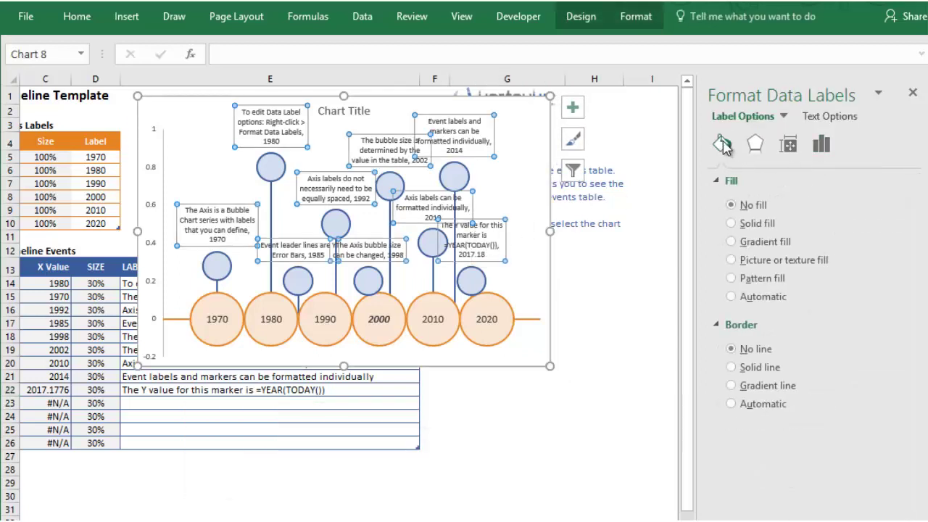
left_click(753, 224)
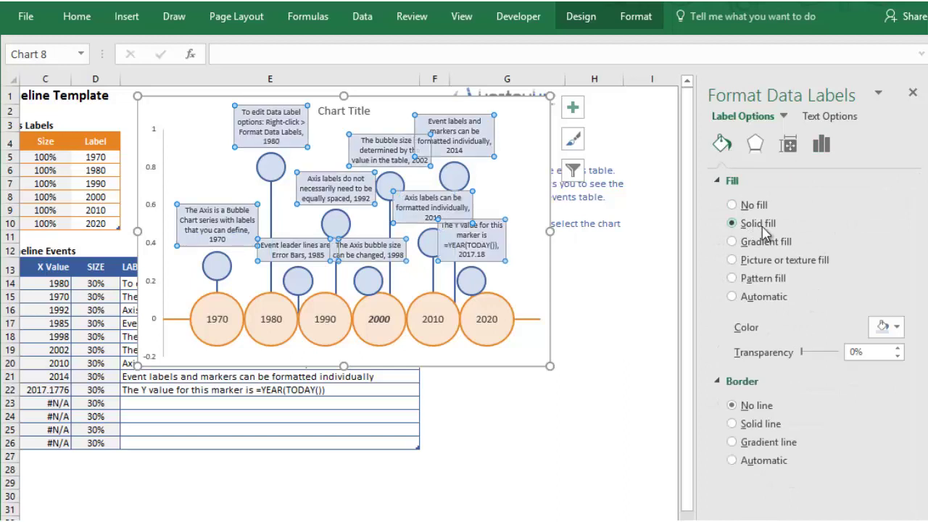
left_click(898, 330)
left_click(878, 365)
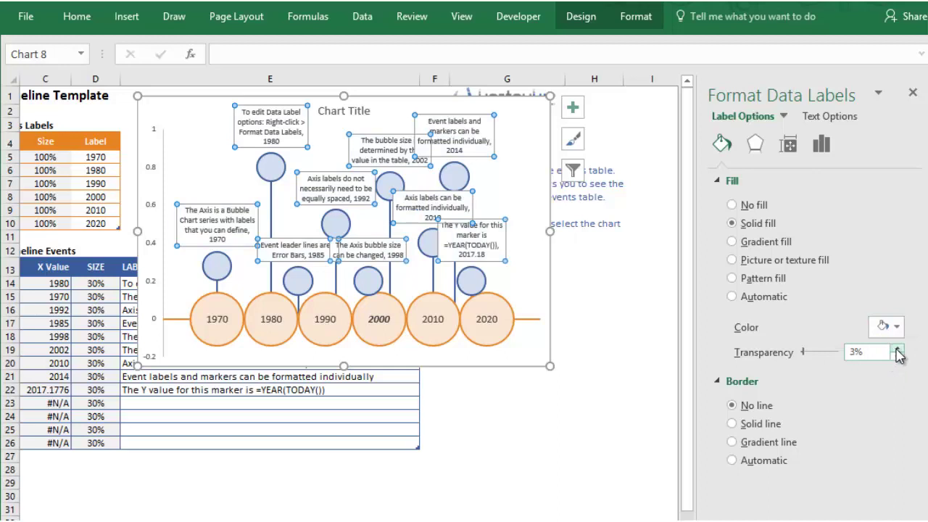
left_click_drag(878, 356, 834, 357)
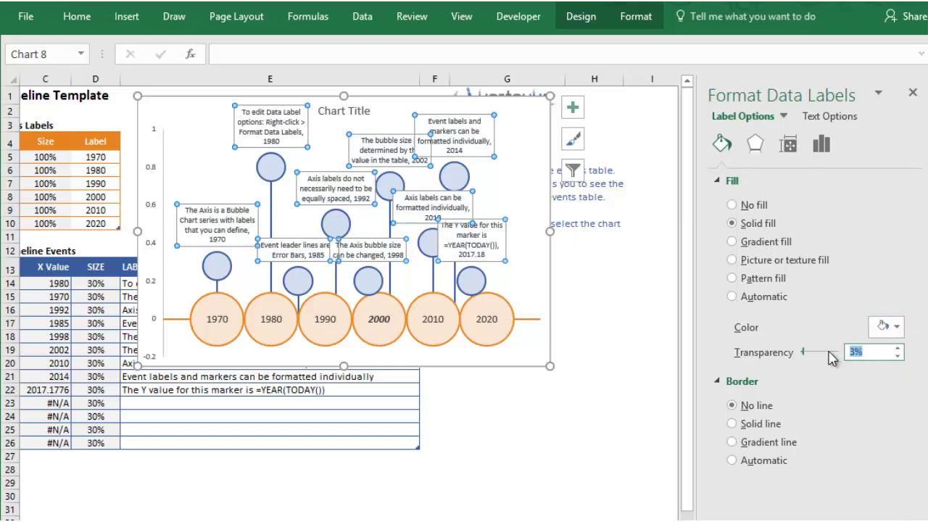
type("25")
key("Return")
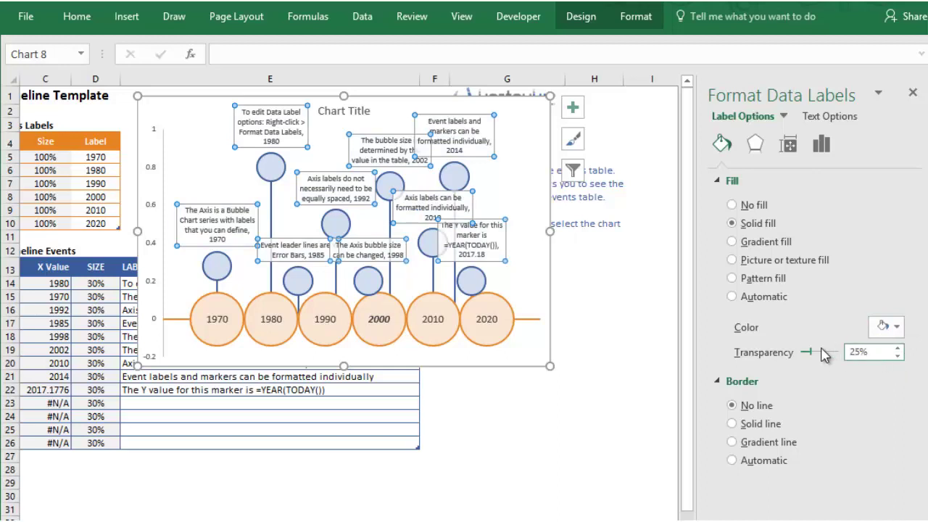
left_click(594, 335)
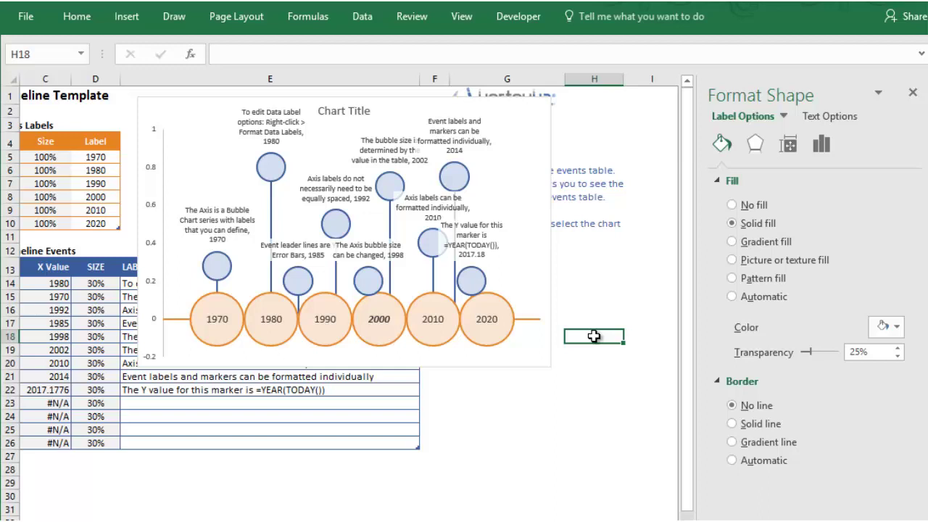
- Enlarge the timeline chart by dragging its corner handle
left_click(542, 357)
left_click_drag(551, 368, 664, 419)
key("Escape")
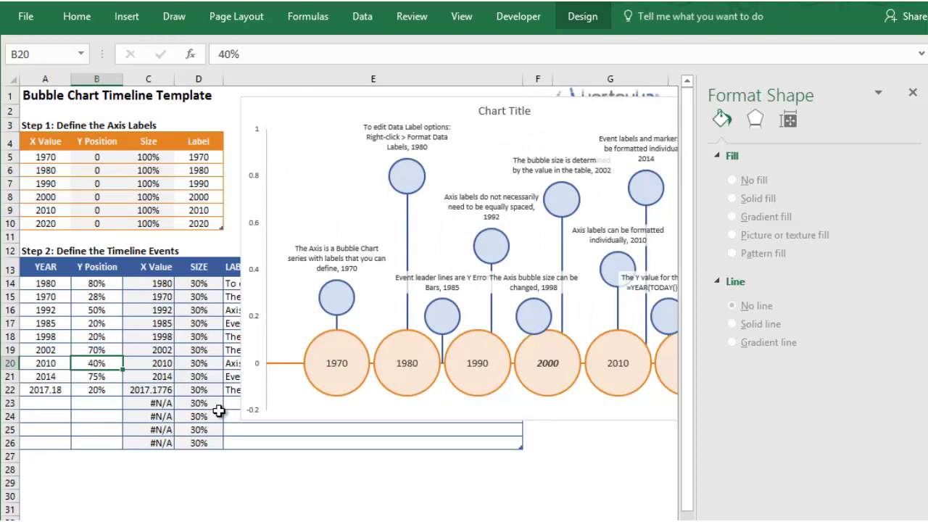
- Try 20% and 65% for the 2010 event's Y position in B20, then restore 40%
key("Return")
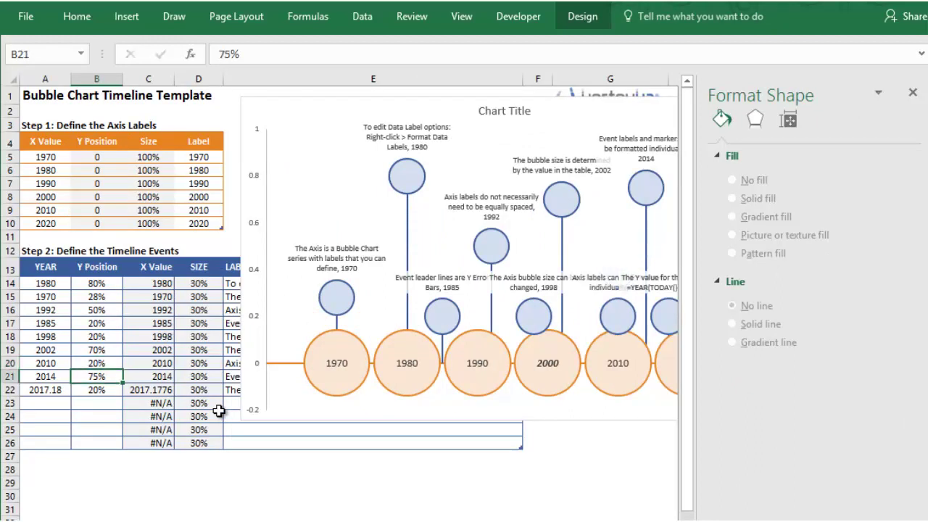
key("Up")
key("F2")
key("Return")
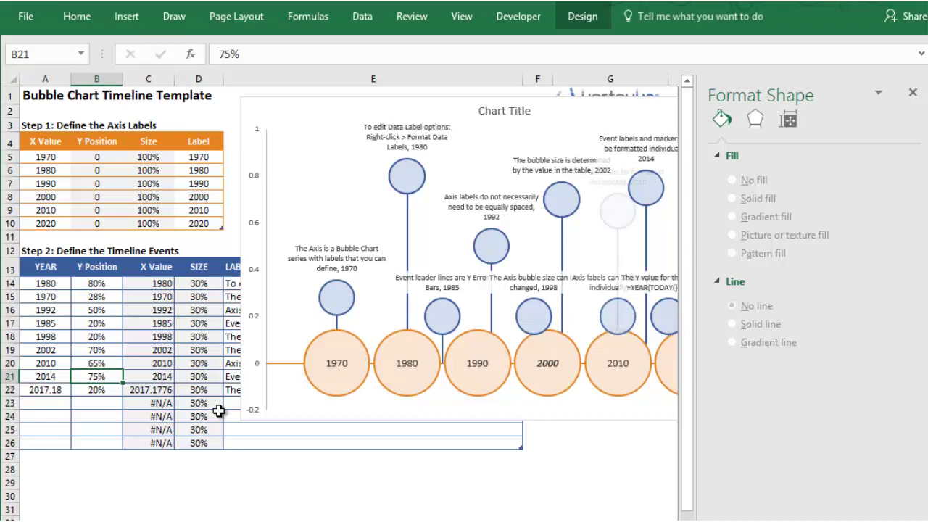
key("Up")
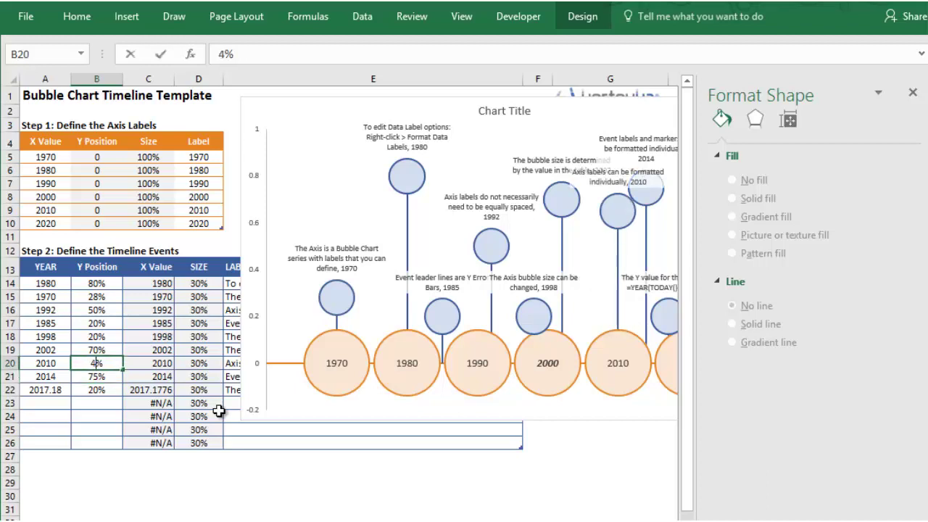
key("Return")
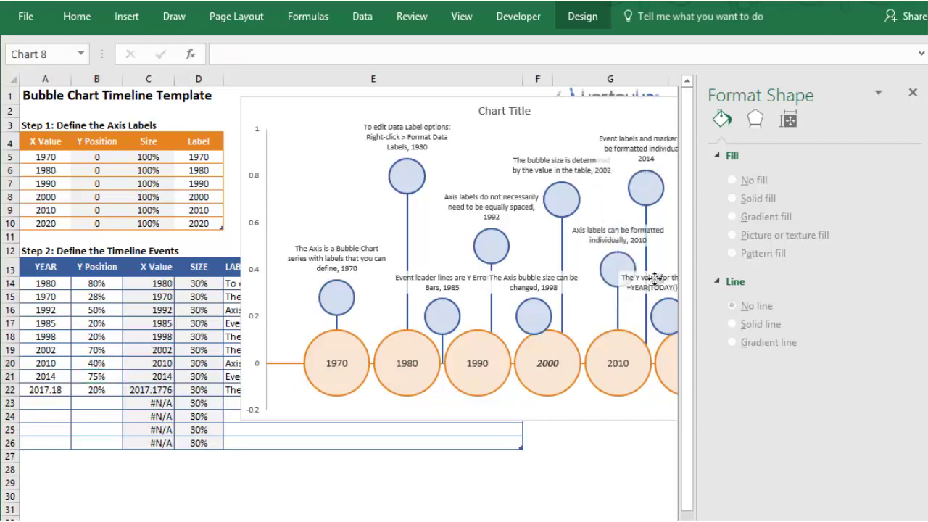
left_click(649, 283)
- Move the last event's label to the right of its marker near 2020
left_click(508, 277)
left_click_drag(505, 265, 496, 269)
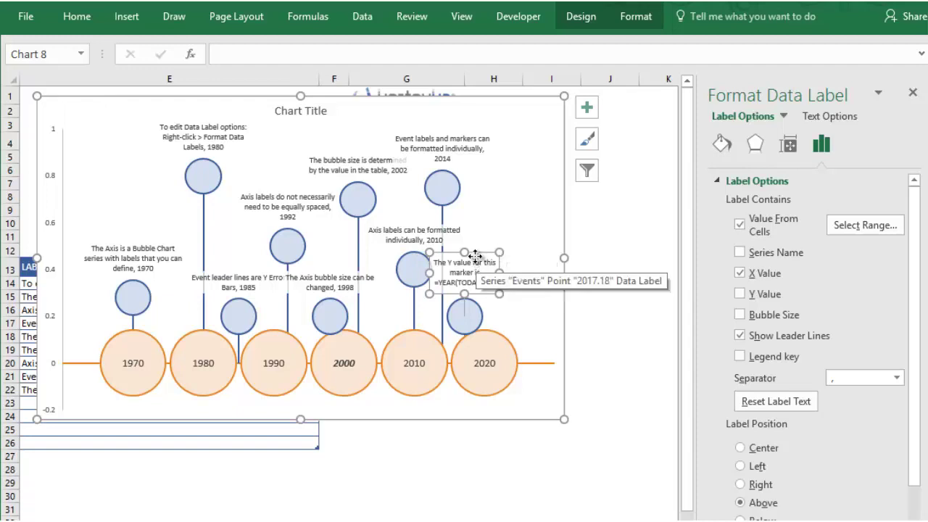
left_click_drag(513, 275, 515, 273)
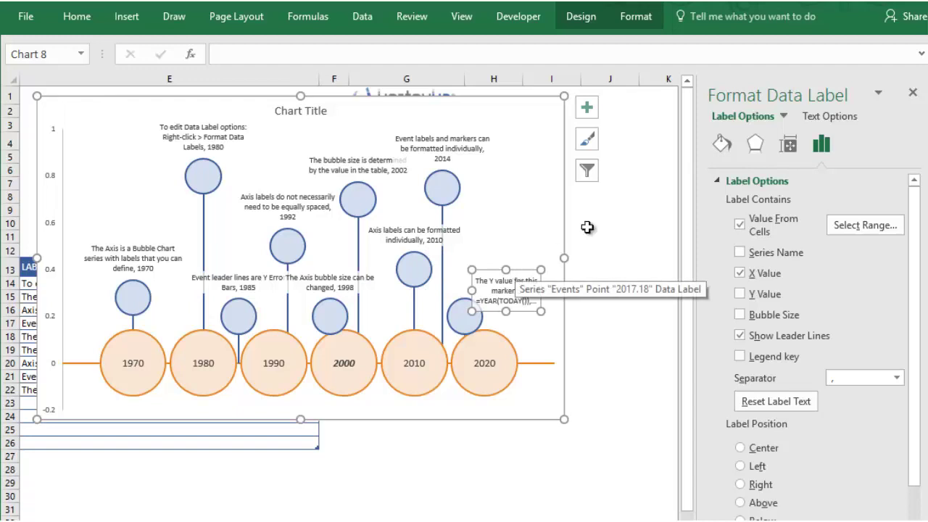
left_click(616, 212)
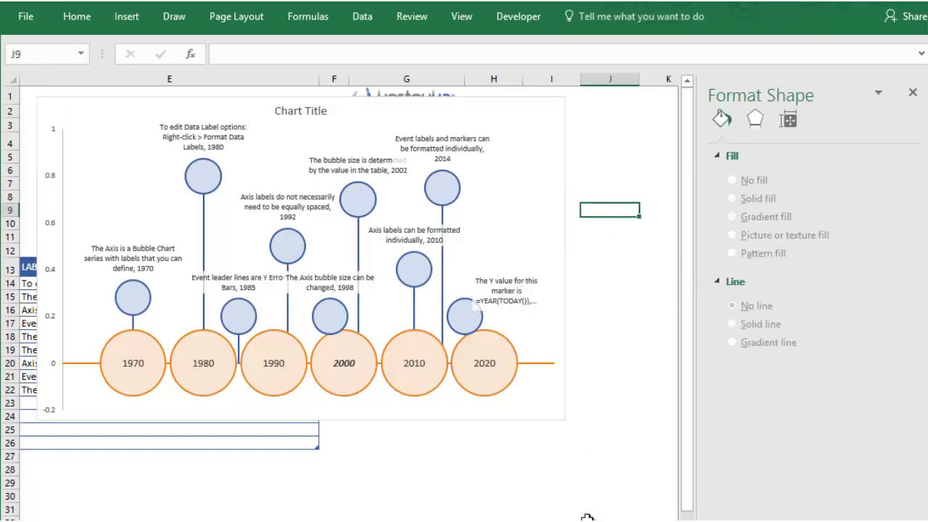
scroll(348, 261, "left", 3)
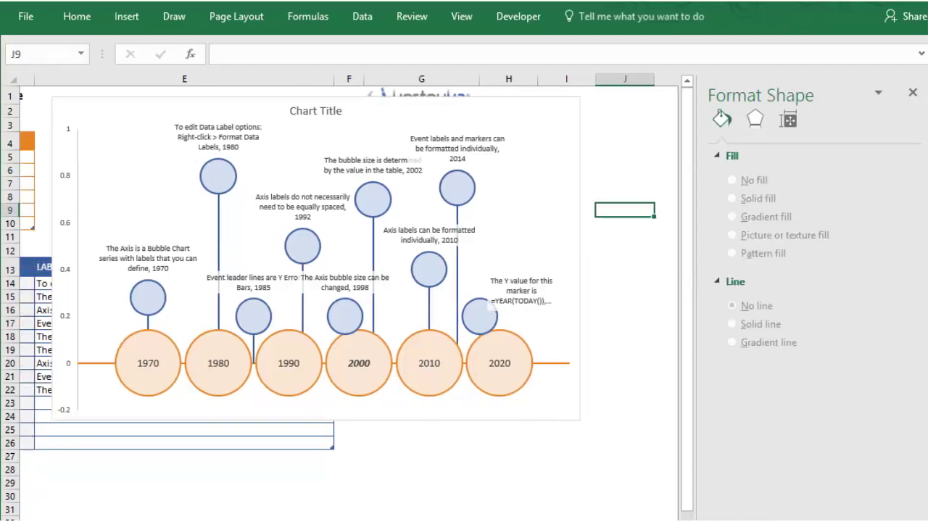
- Delete the vertical axis and link the chart title to cell A1
left_click(154, 281)
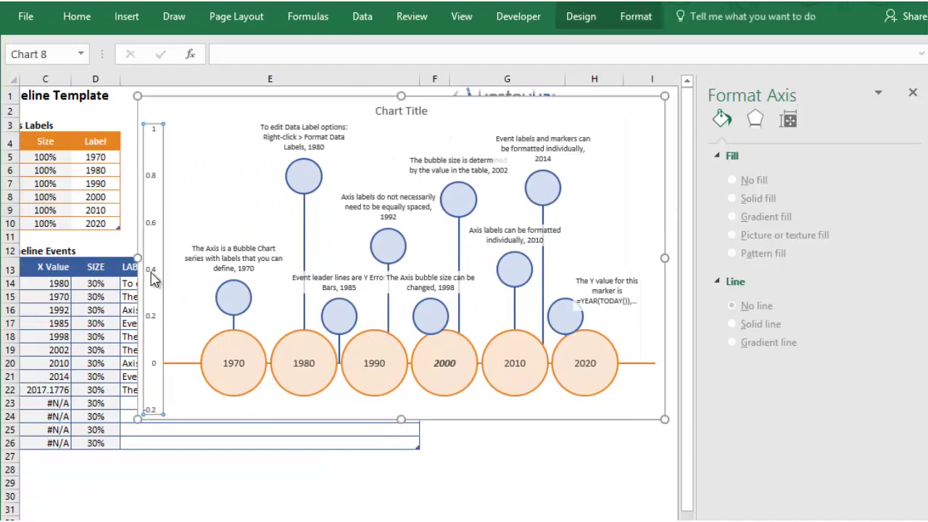
key("Delete")
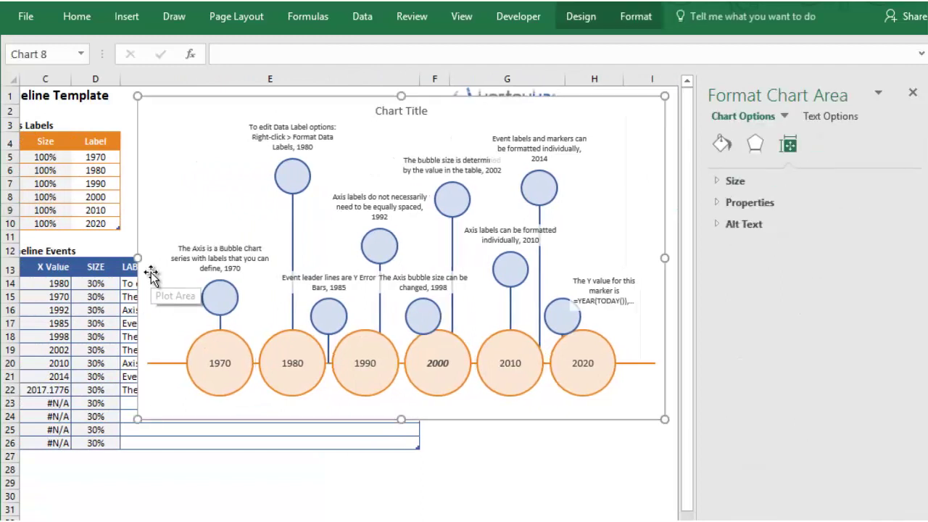
left_click(407, 110)
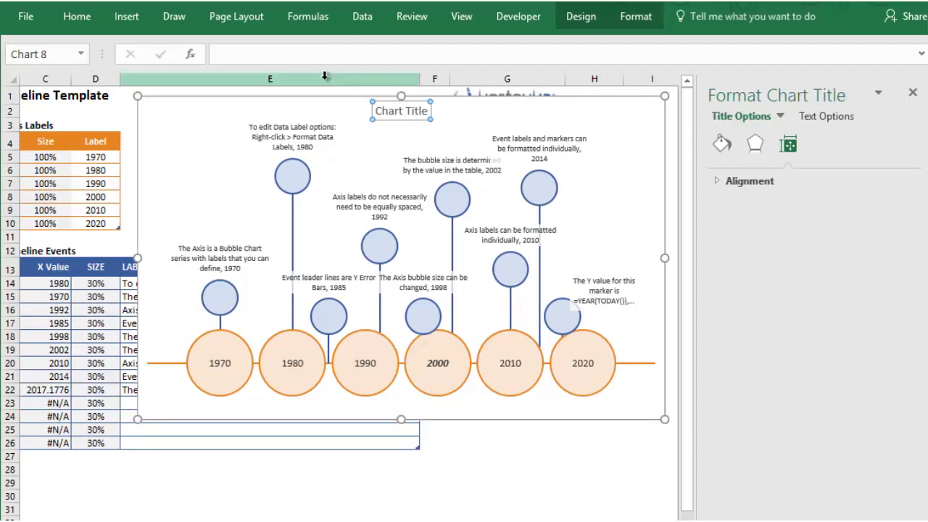
left_click(303, 58)
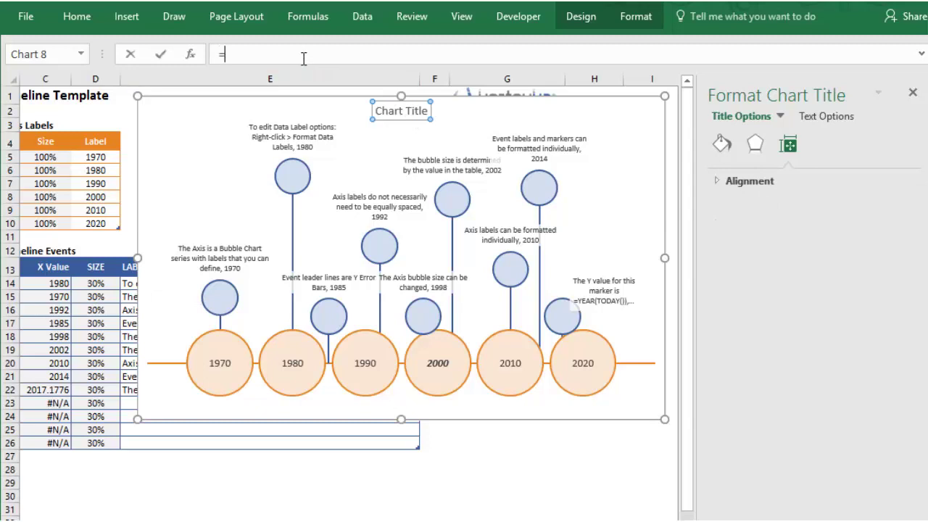
scroll(348, 290, "left", 3)
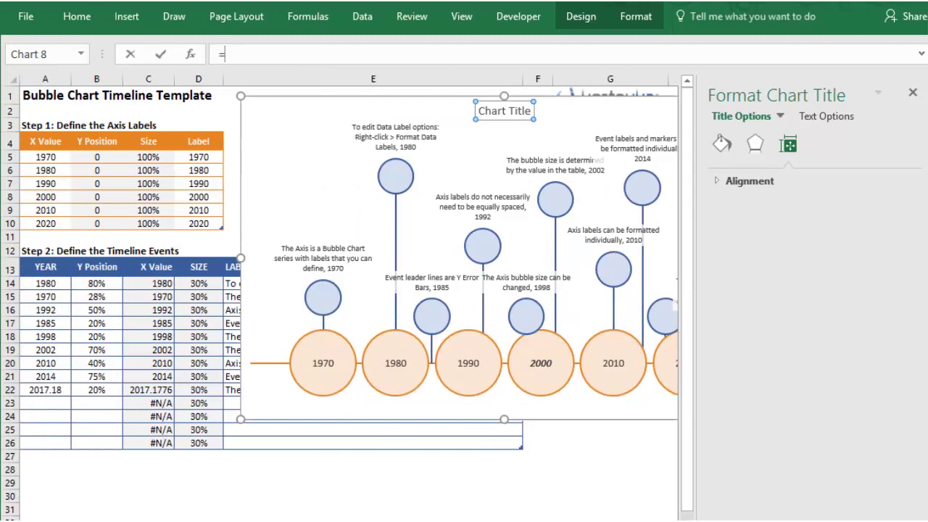
left_click(33, 94)
key("Return")
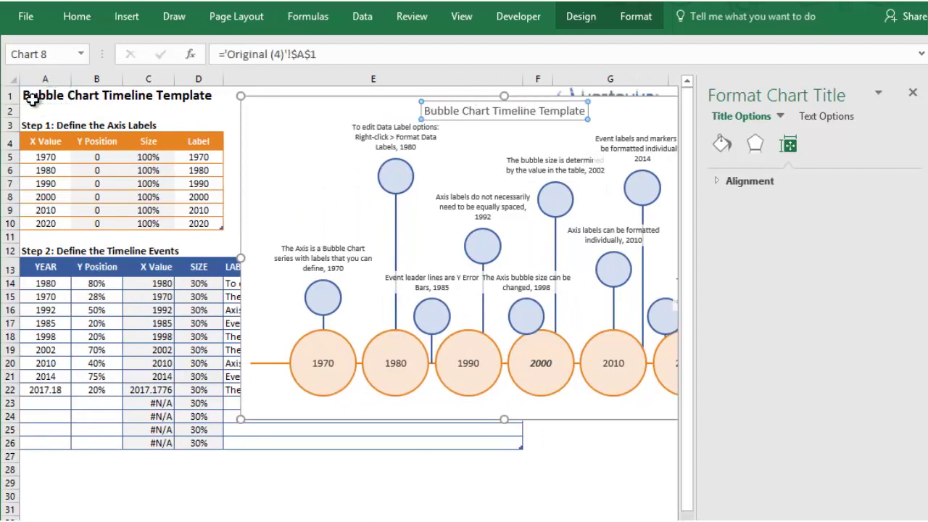